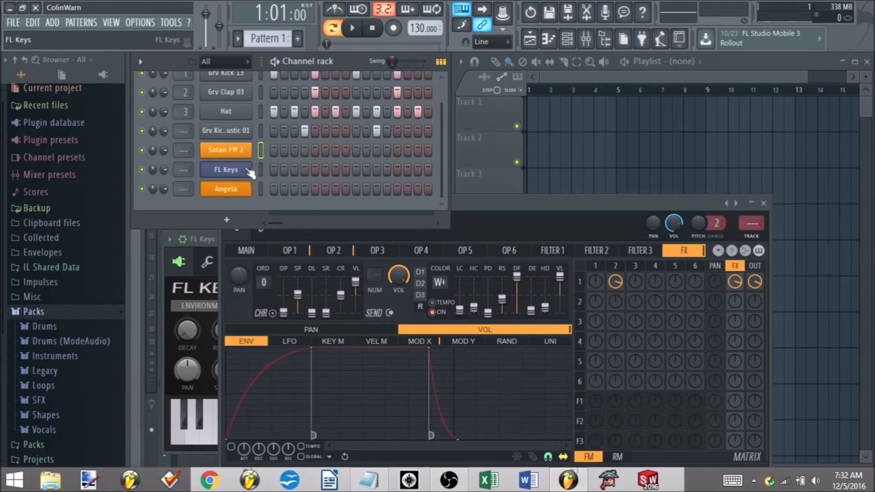
Open the Satan FM 2 channel in the piano roll and try out different horizontal and vertical zoom levels.
right_click(223, 152)
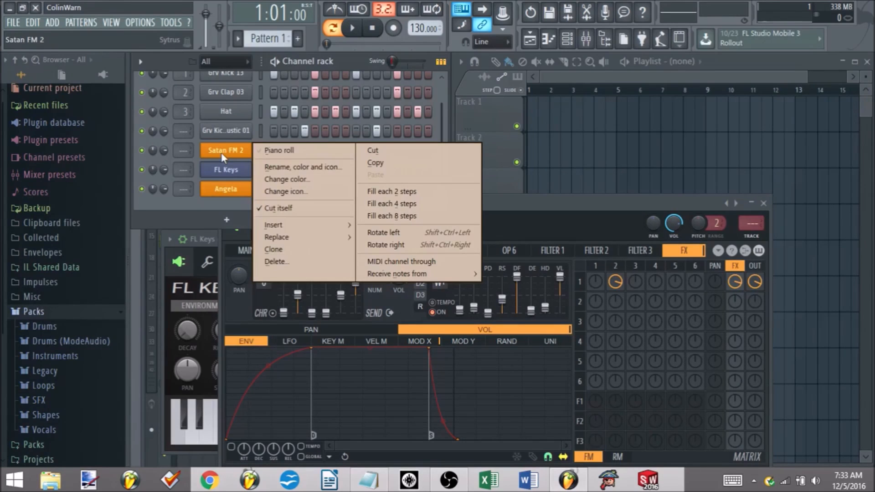
click(284, 152)
scroll(648, 221, down, 3)
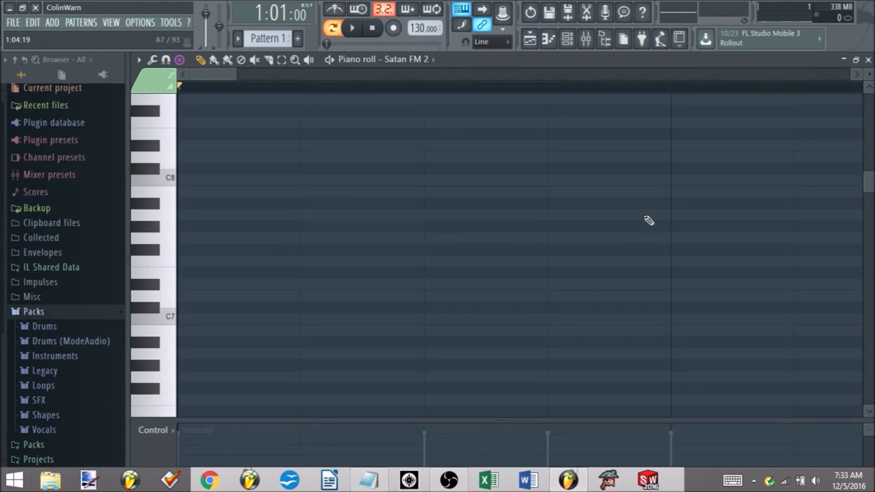
scroll(277, 287, down, 3)
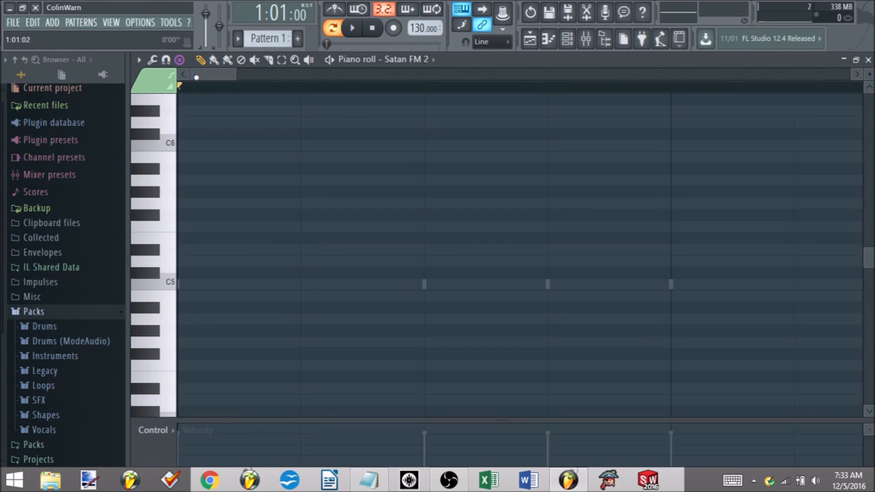
drag(235, 75, 418, 74)
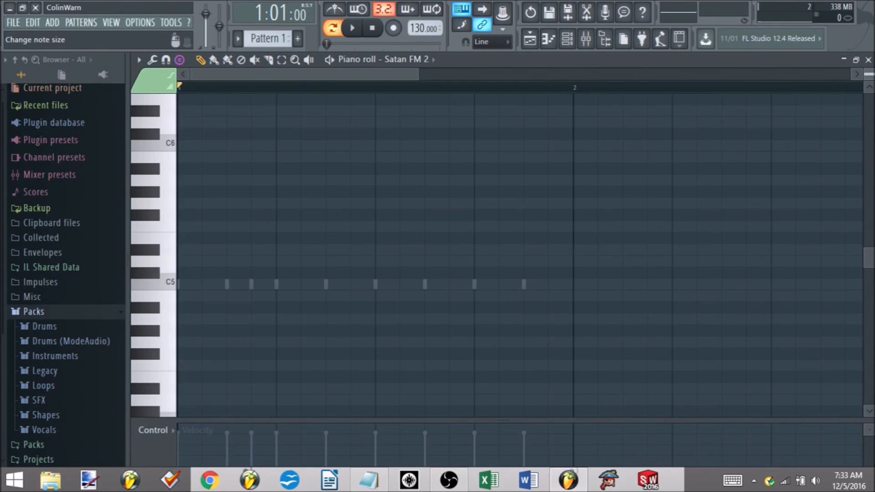
scroll(869, 258, down, 3)
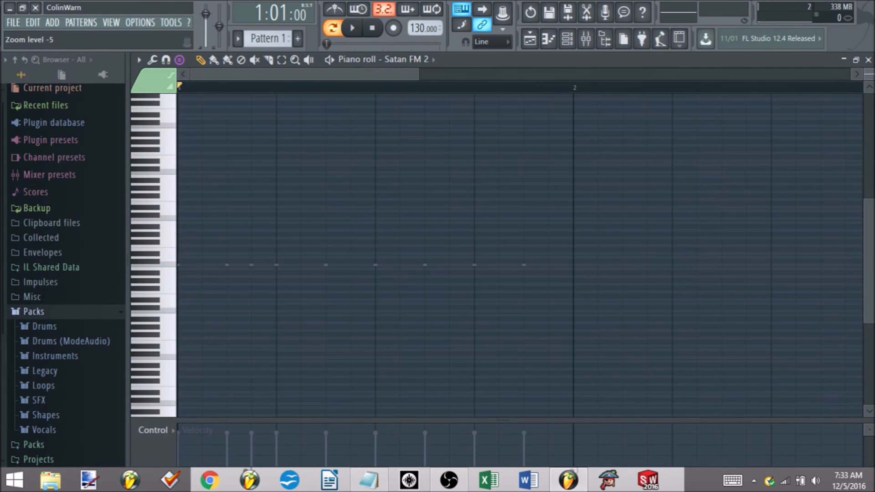
scroll(869, 259, up, 15)
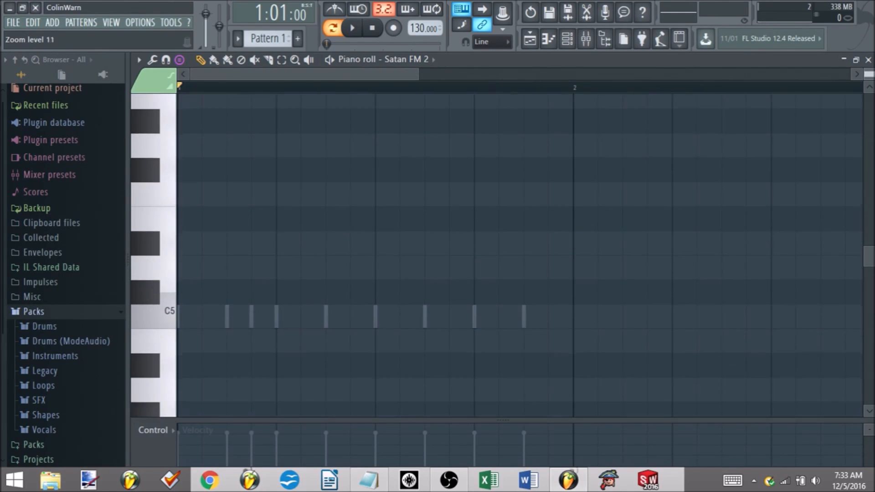
scroll(868, 259, down, 8)
scroll(869, 258, down, 5)
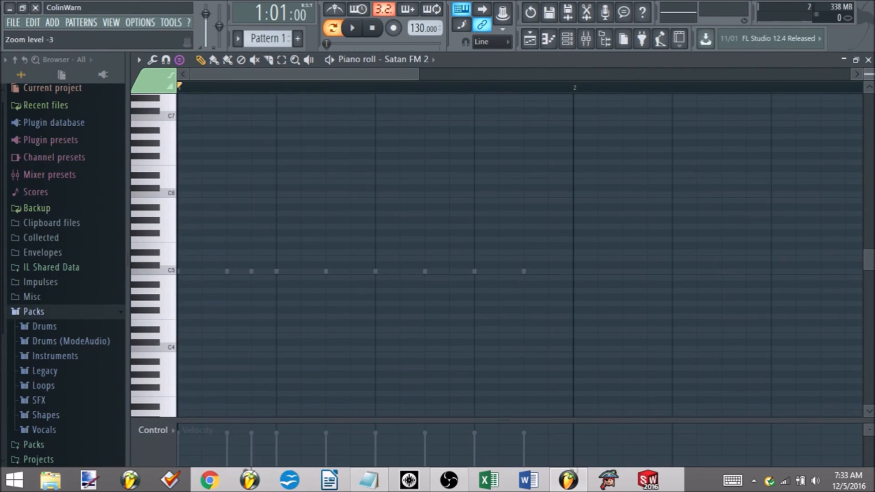
scroll(869, 258, up, 1)
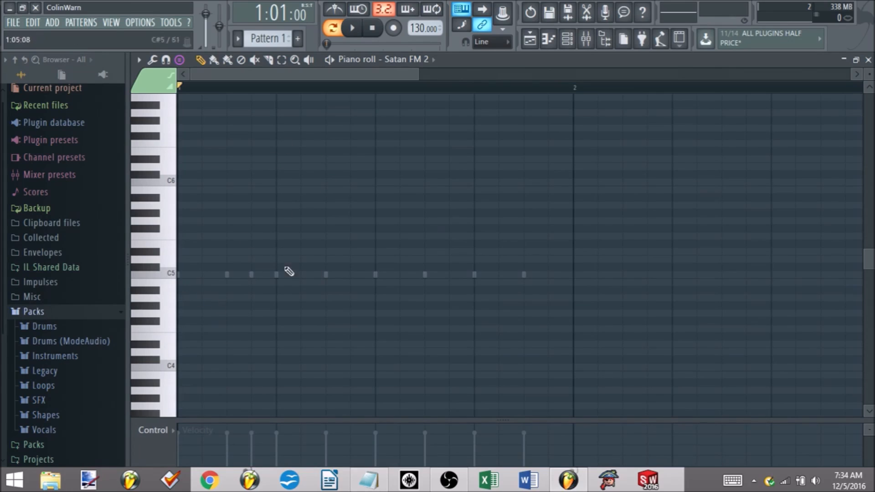
Close the piano roll, reopen it for the Satan FM 2 channel and widen the visible range to about three bars.
click(868, 60)
scroll(259, 106, up, 1)
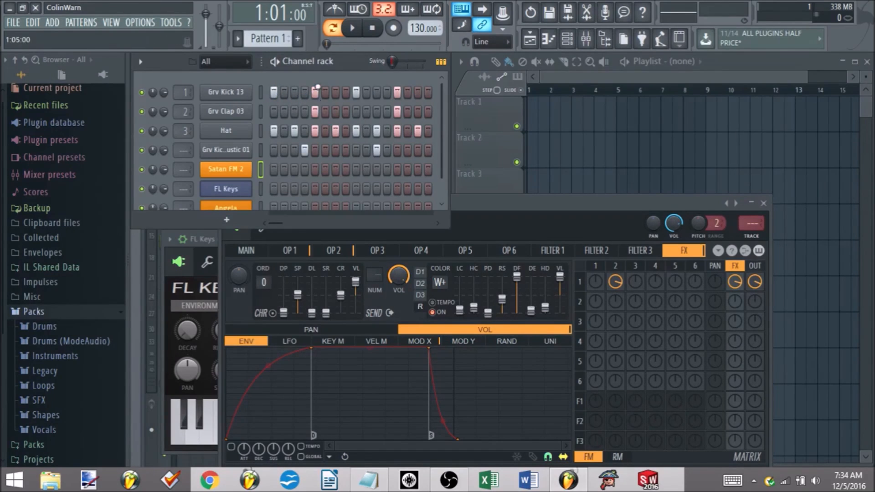
right_click(242, 171)
click(289, 175)
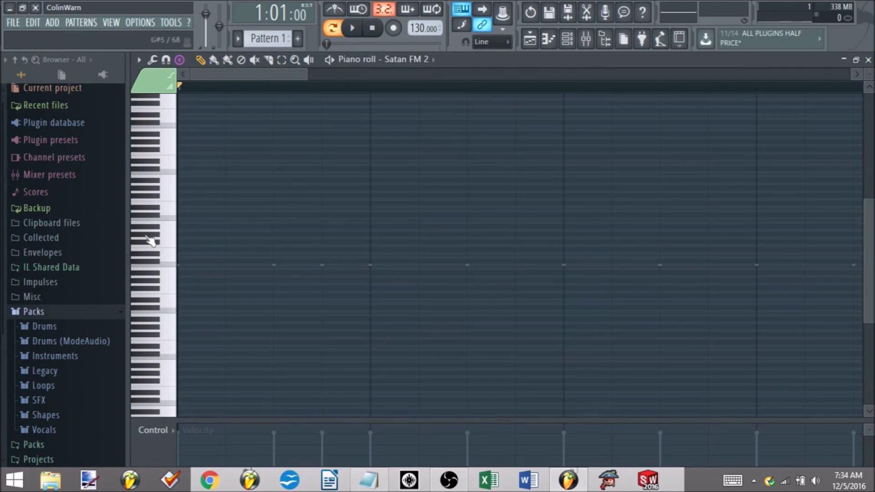
drag(307, 72, 597, 87)
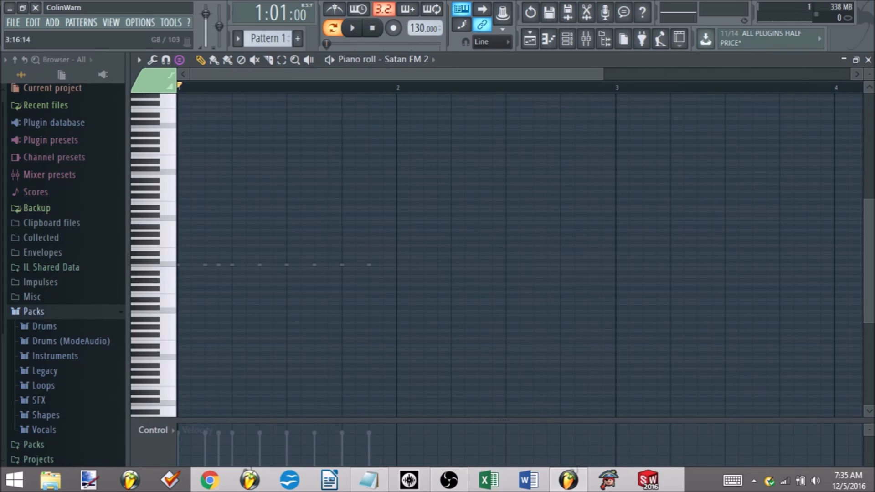
Close and reopen the piano roll of the Satan FM 2 channel.
click(869, 60)
right_click(242, 170)
click(242, 170)
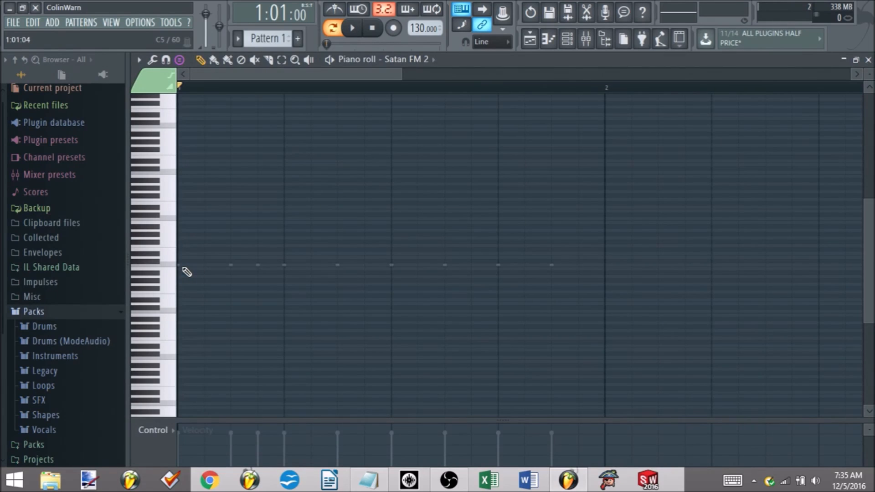
click(868, 60)
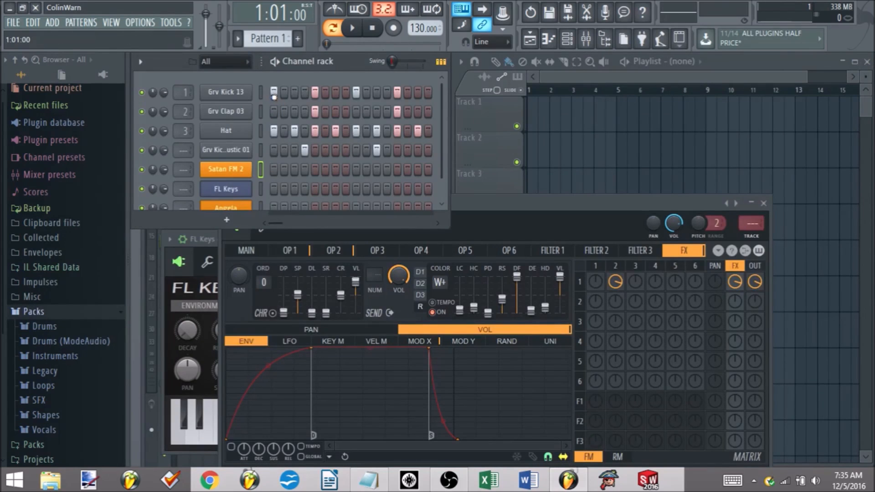
right_click(228, 169)
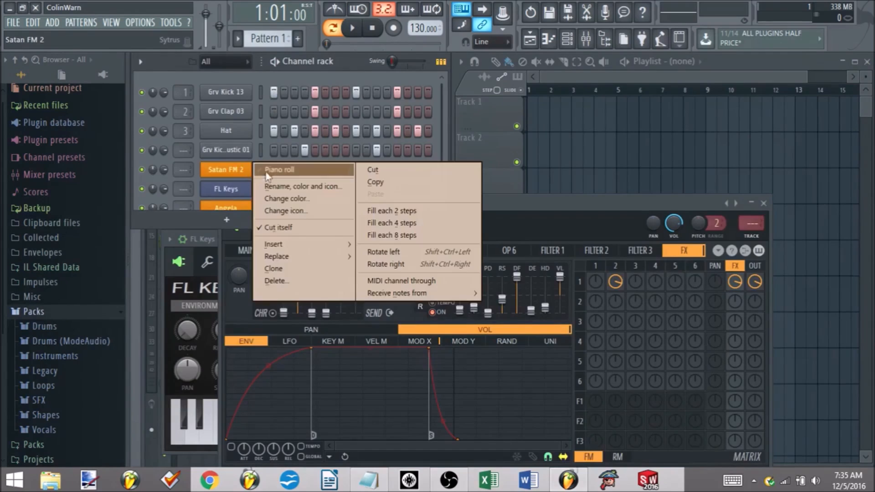
click(303, 170)
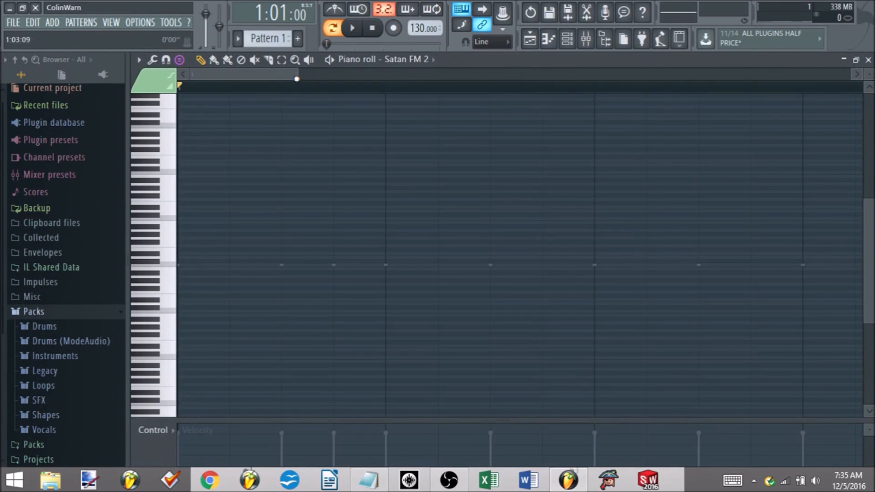
Place trial notes on C5 and B4 at the start of the pattern, shortening the C5 note to one step, and delete both.
click(180, 266)
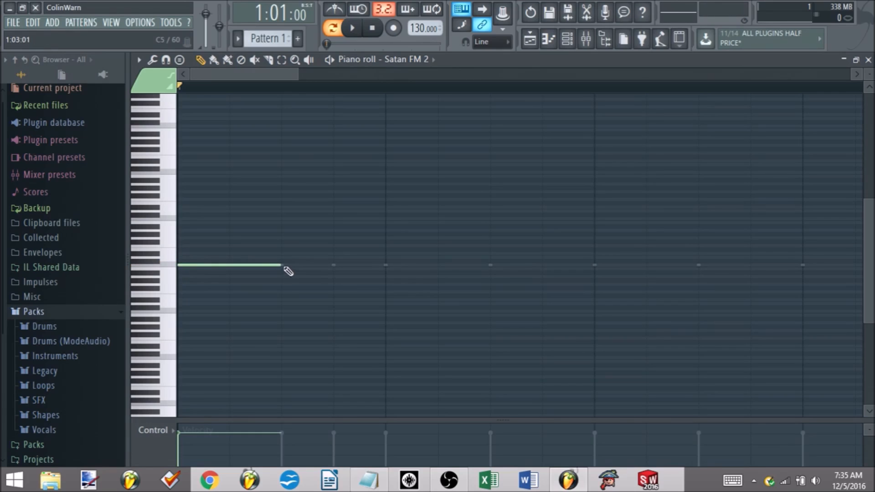
drag(280, 266, 227, 256)
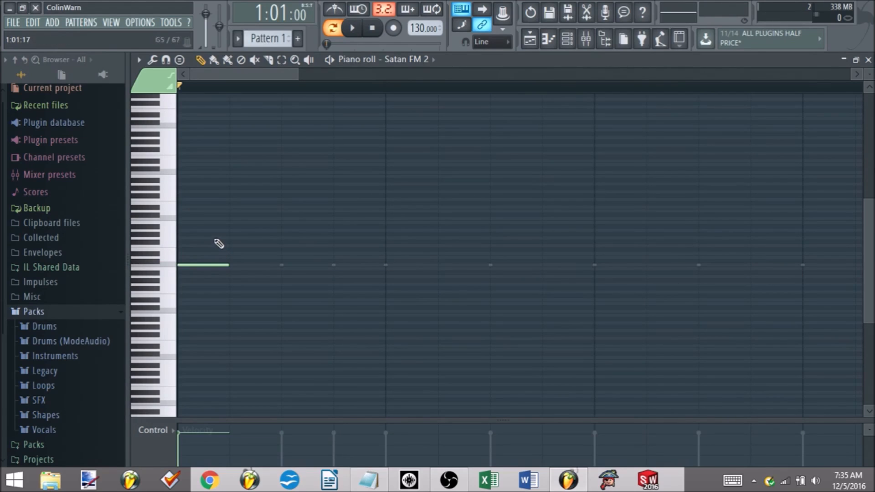
click(213, 264)
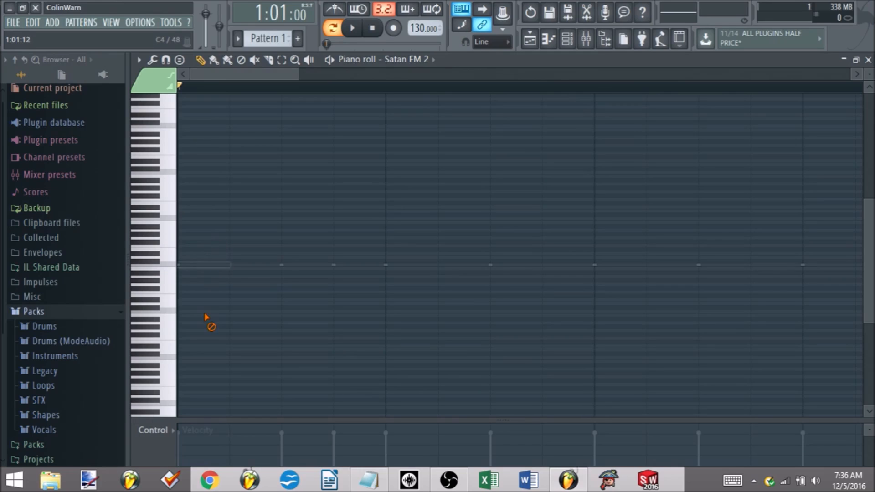
click(193, 269)
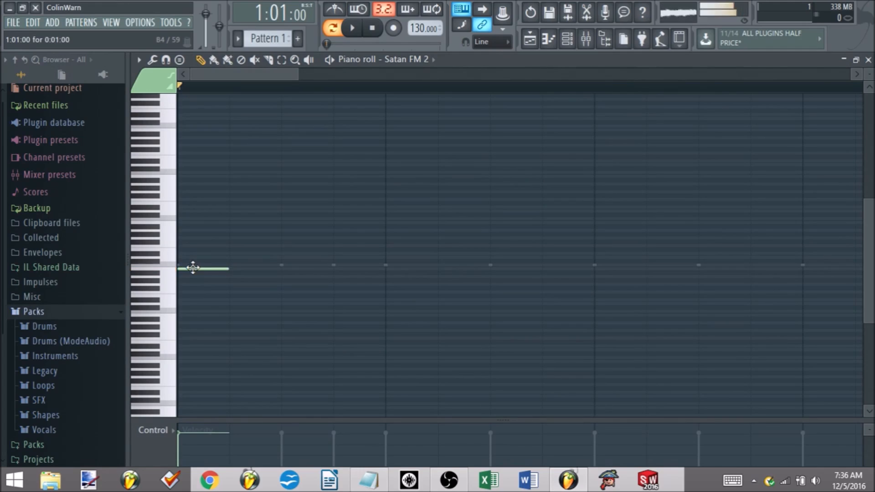
right_click(201, 273)
Place a note at the start of the pattern, move it to C5 and size it to two steps.
click(186, 261)
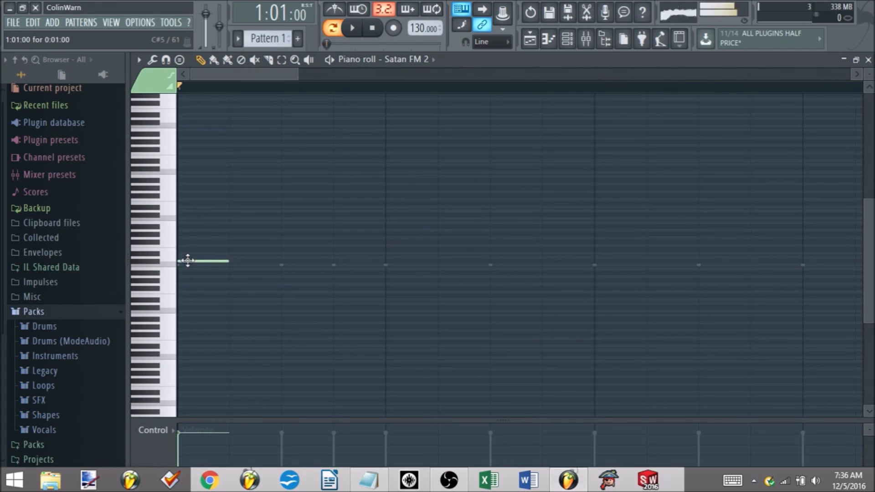
drag(232, 261, 695, 252)
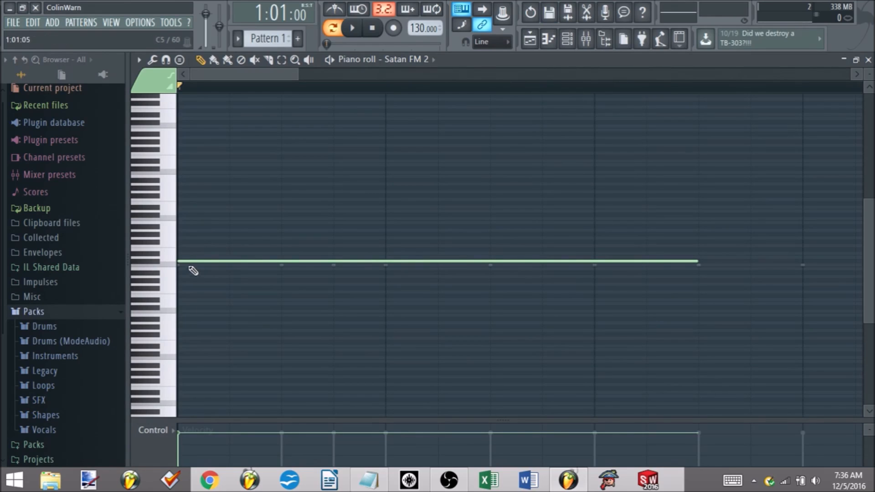
drag(184, 261, 186, 237)
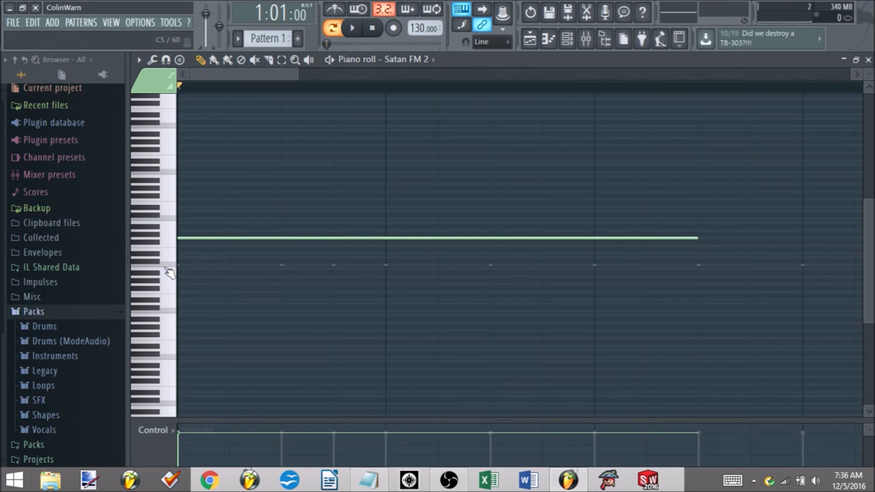
drag(185, 238, 182, 268)
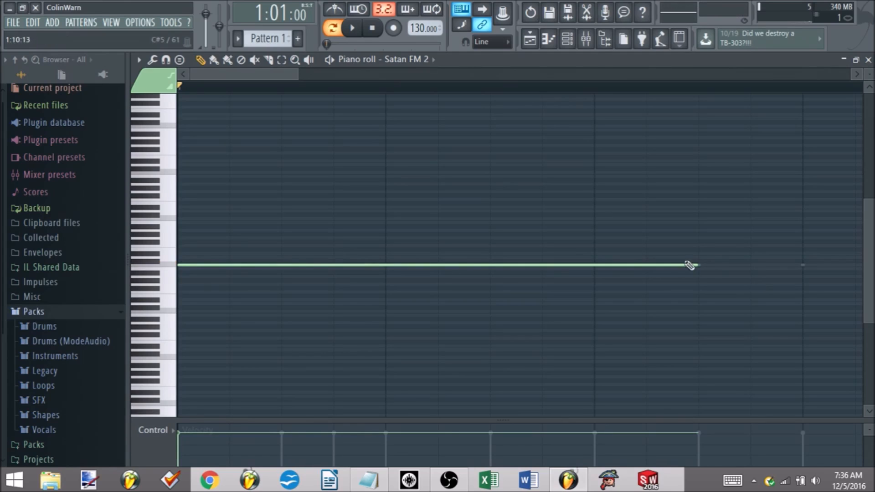
drag(694, 266, 269, 267)
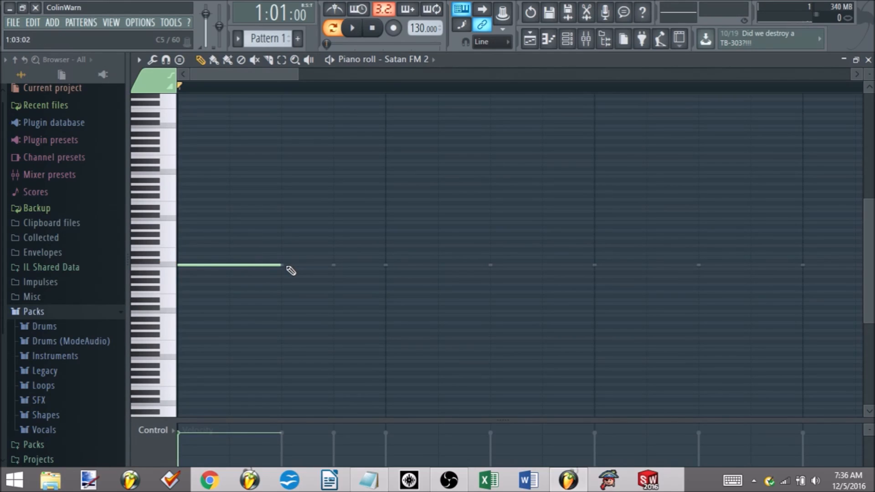
Add three more two-step C5 notes end to end after the first note.
click(286, 266)
click(391, 265)
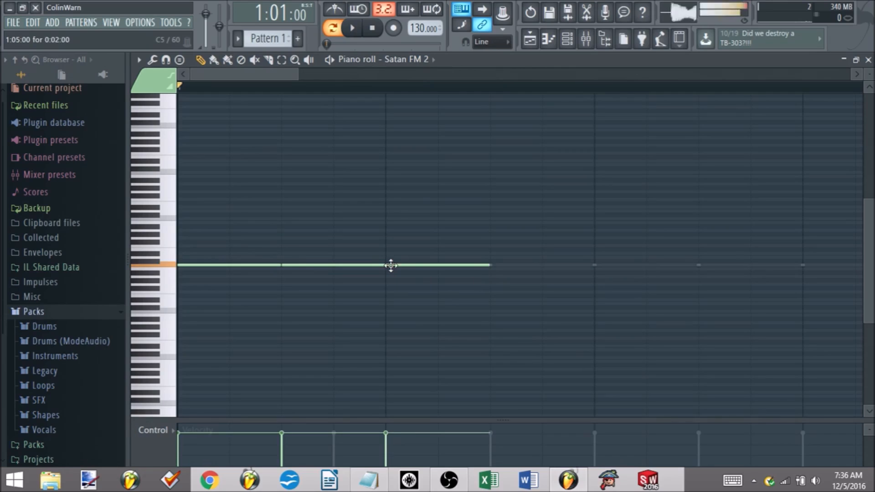
click(494, 265)
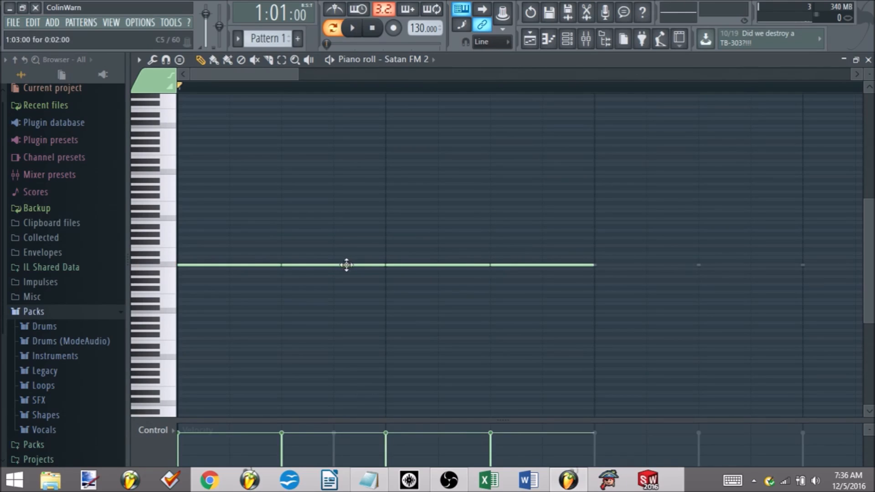
Raise the third note two semitones to D5 and play back the pattern briefly.
scroll(868, 75, up, 2)
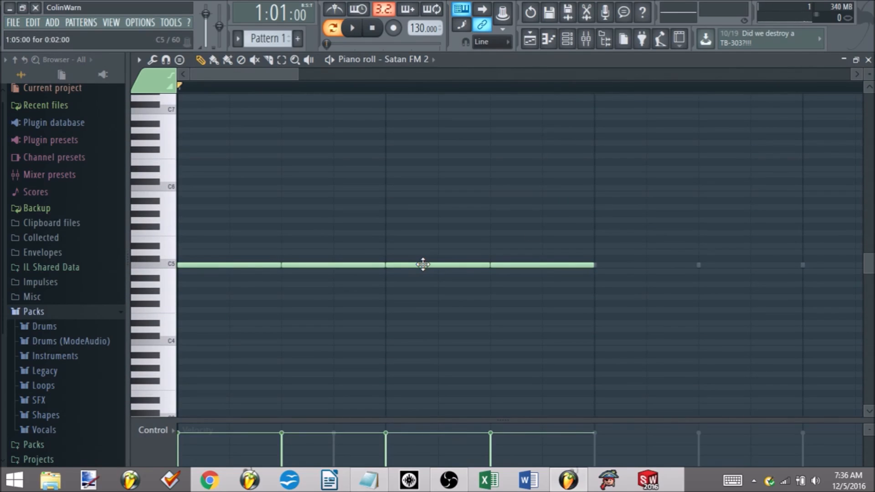
drag(423, 263, 424, 250)
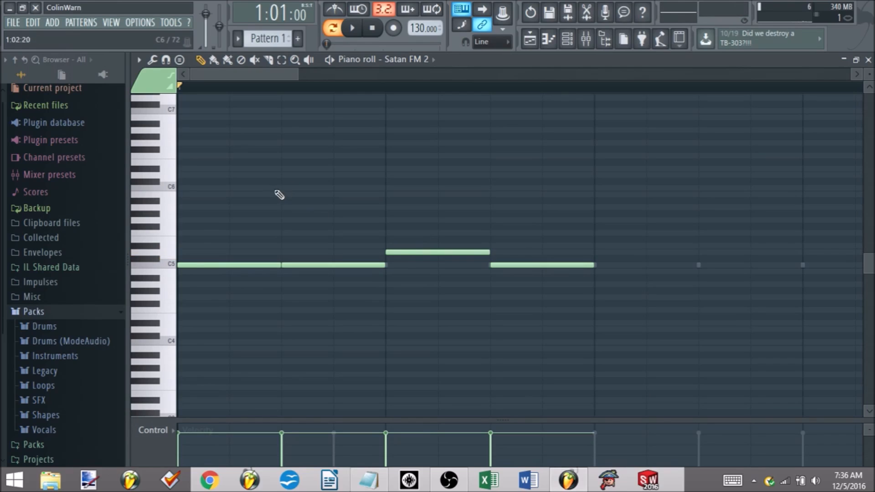
click(356, 28)
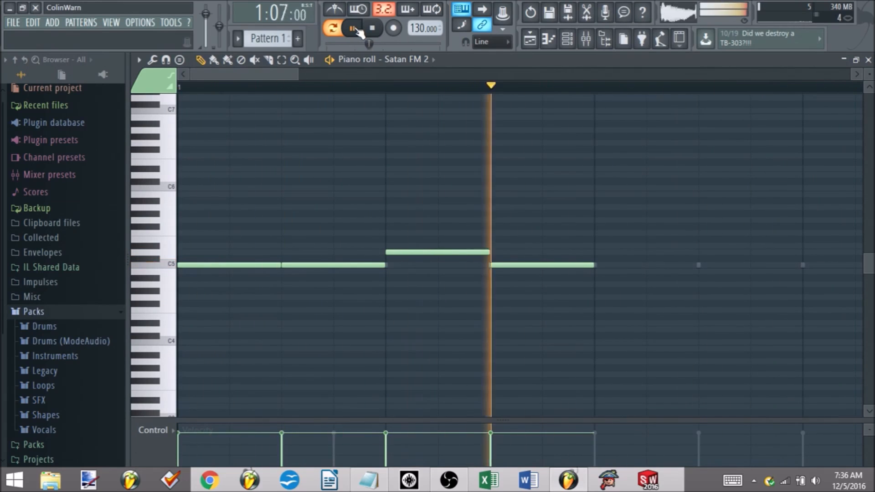
click(355, 29)
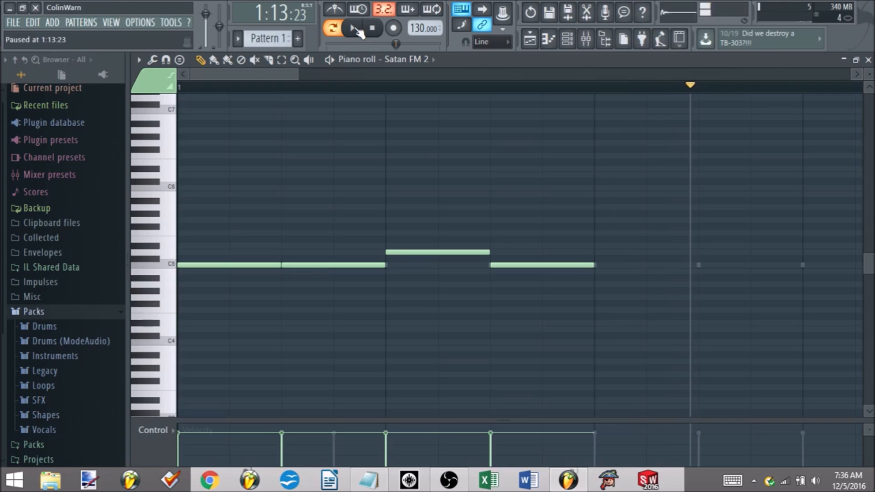
Close and reopen the Satan FM 2 piano roll and select all four notes of the melody.
click(868, 60)
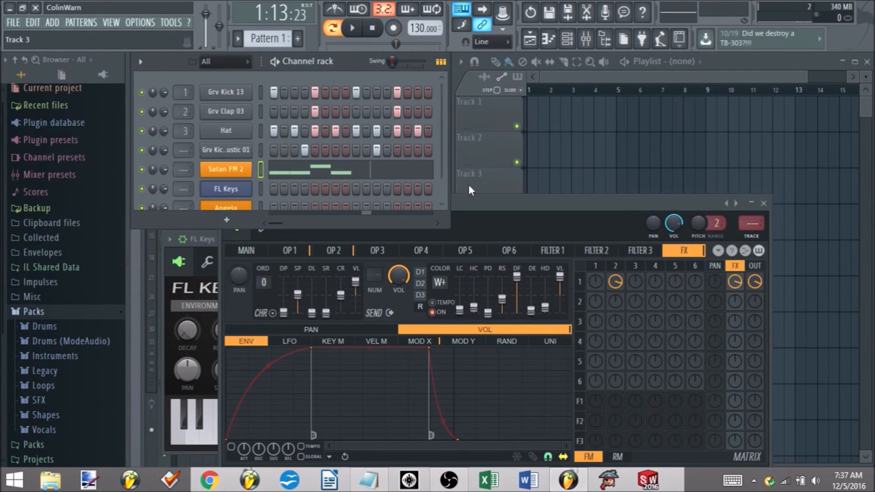
right_click(237, 164)
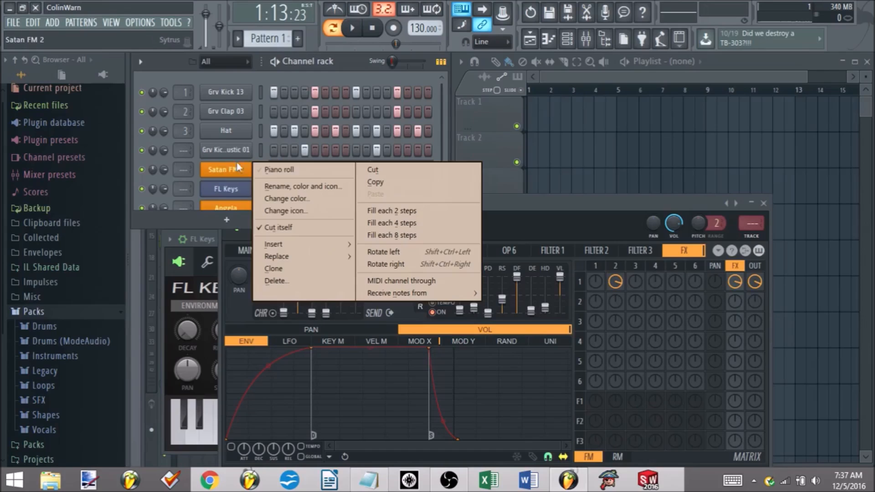
click(270, 169)
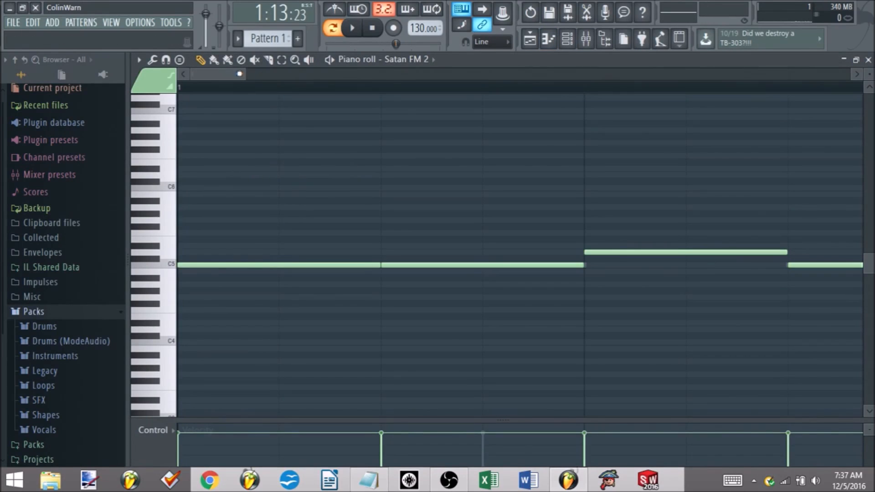
drag(245, 76, 554, 77)
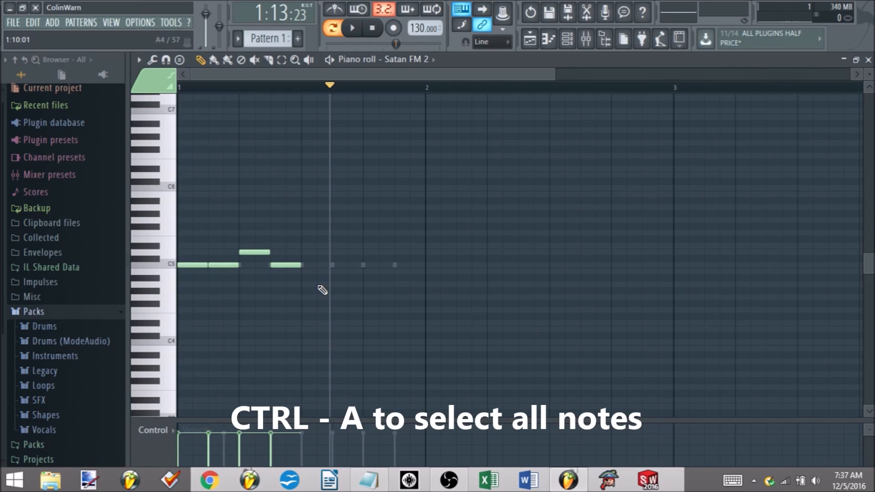
drag(322, 280, 187, 236)
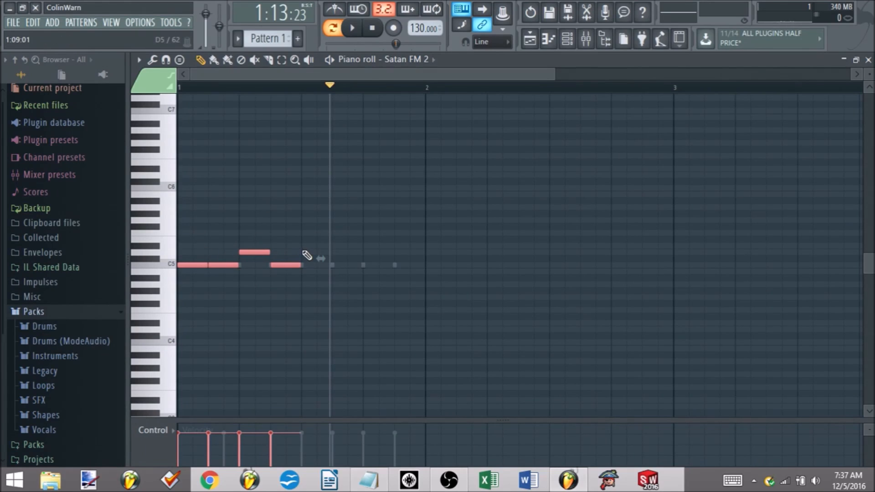
Duplicate the four selected melody notes into the second half of bar 1.
key(Delete)
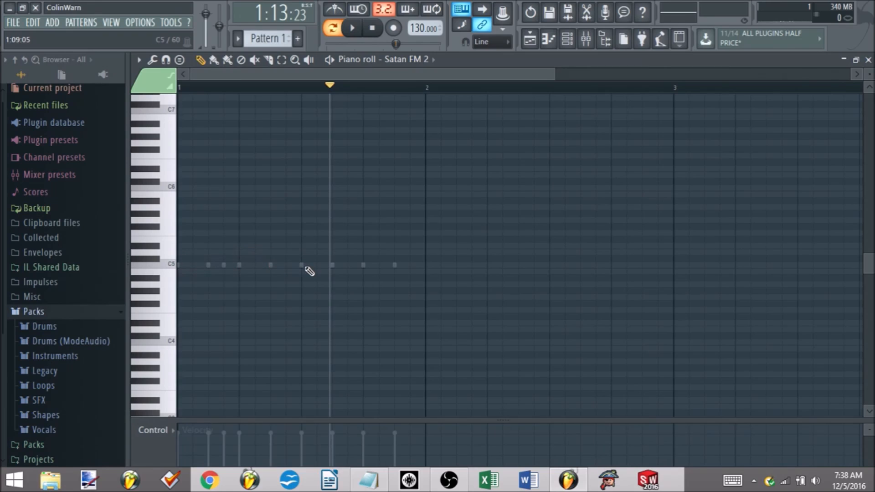
key(ctrl+z)
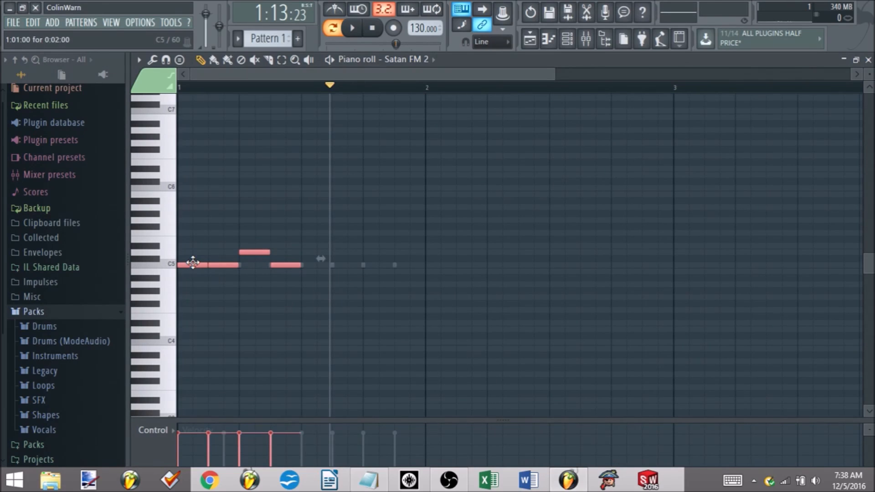
shift+drag(193, 263, 319, 258)
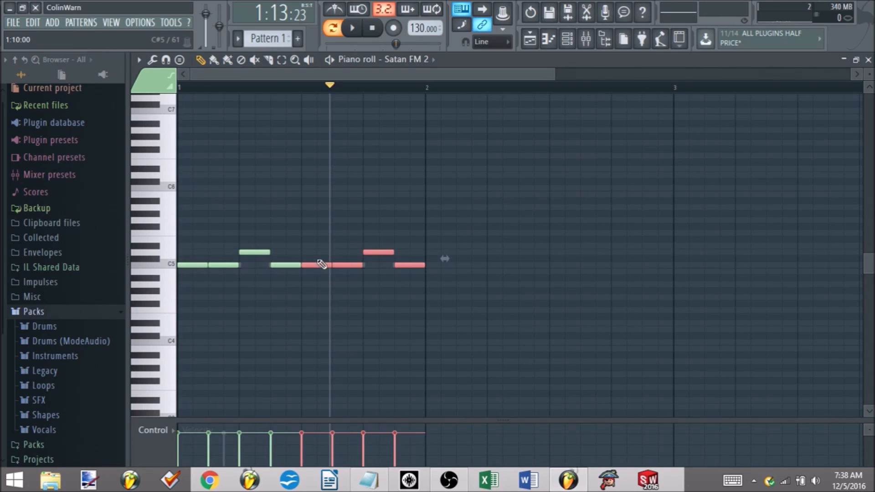
Return the playhead to the start of the pattern, clear the note selection and play back the eight-note melody.
drag(334, 92, 301, 98)
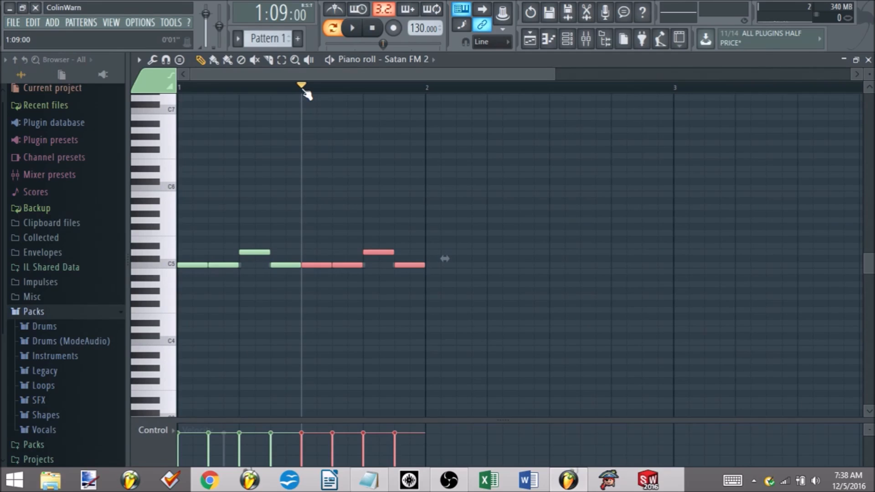
mouse_move(306, 93)
mouse_down()
mouse_move(179, 89)
mouse_move(301, 88)
mouse_up()
drag(304, 89, 179, 87)
click(314, 155)
key(space)
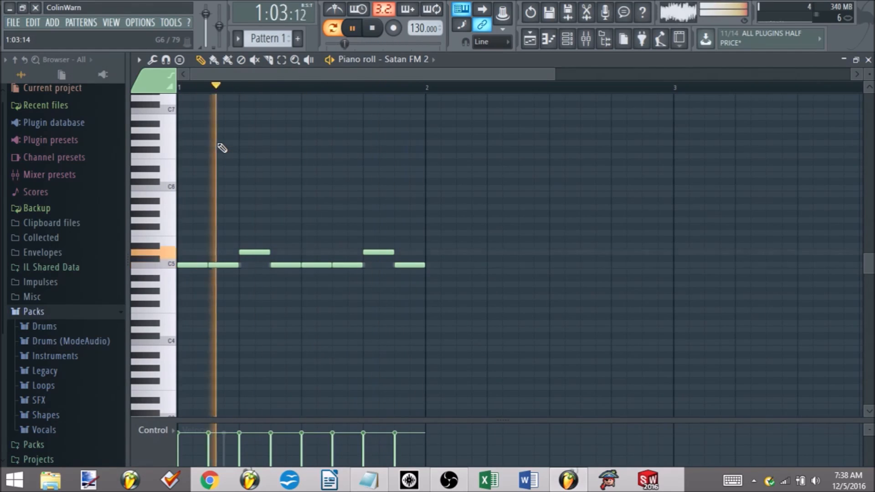
Transpose all eight notes down one octave, so the melody uses C4 and D4, and play it back briefly.
scroll(229, 144, down, 2)
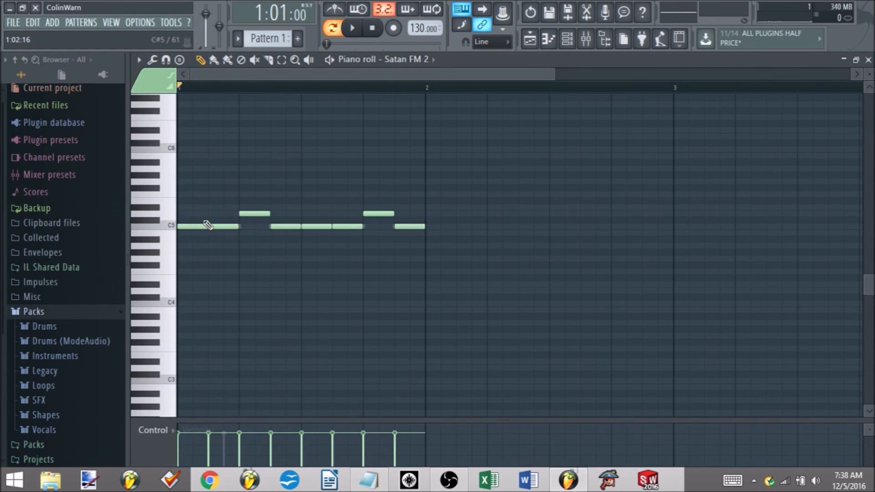
key(ctrl+a)
drag(199, 225, 161, 305)
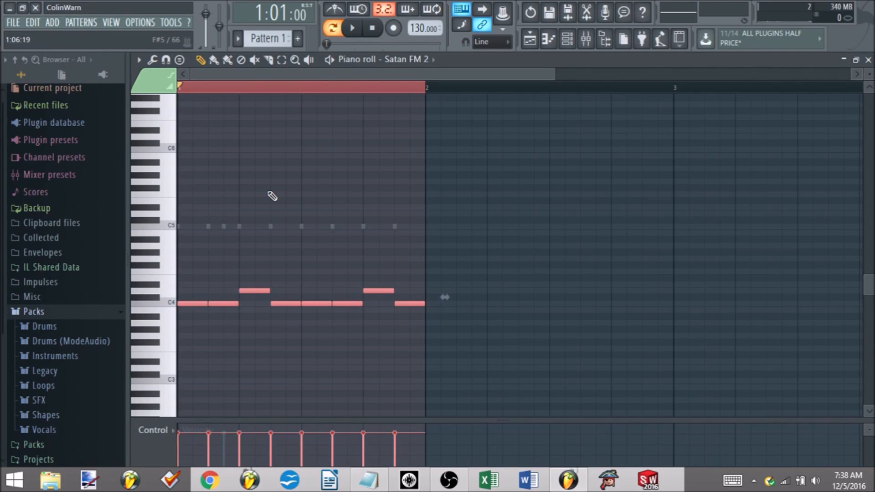
key(space)
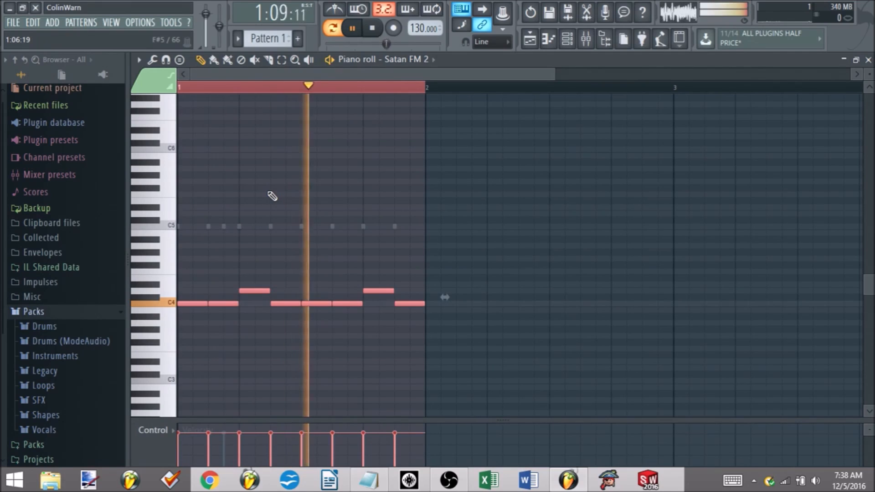
key(space)
Close the piano roll and reopen it from the Satan FM 2 channel in the channel rack.
click(868, 60)
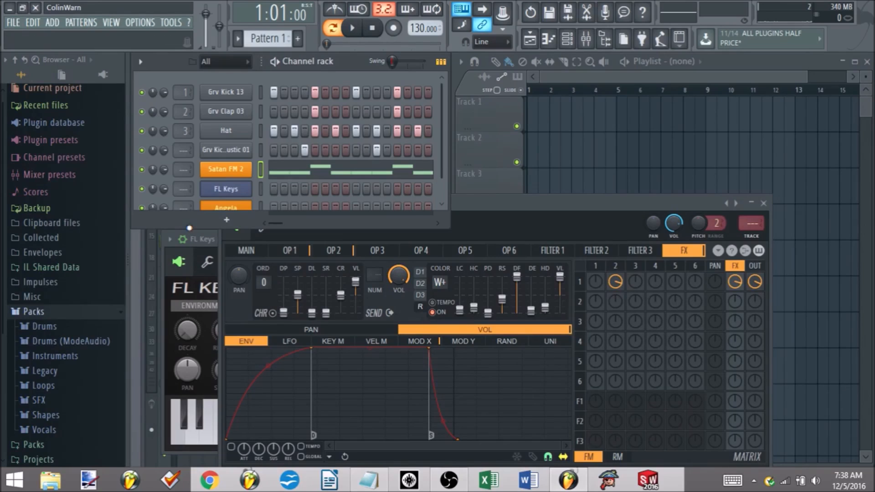
right_click(241, 169)
click(269, 168)
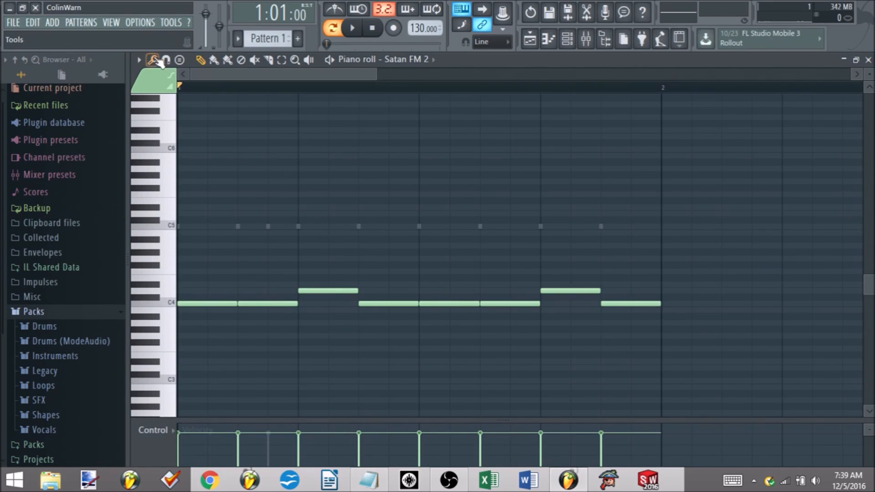
Set the piano roll's scale highlighting to the Major scale with root note C.
click(139, 60)
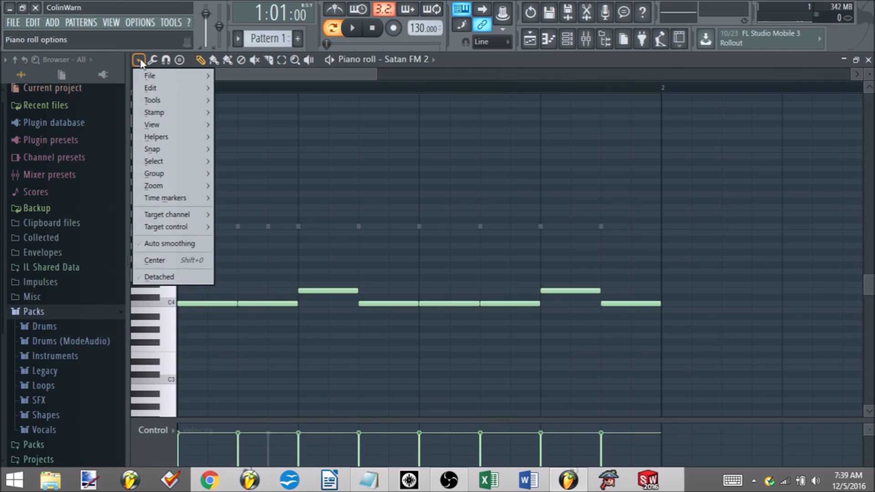
mouse_move(167, 134)
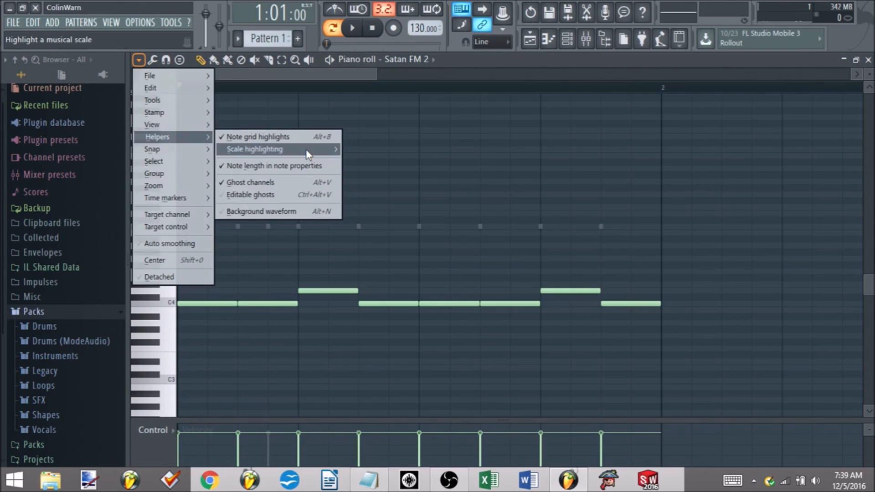
mouse_move(307, 154)
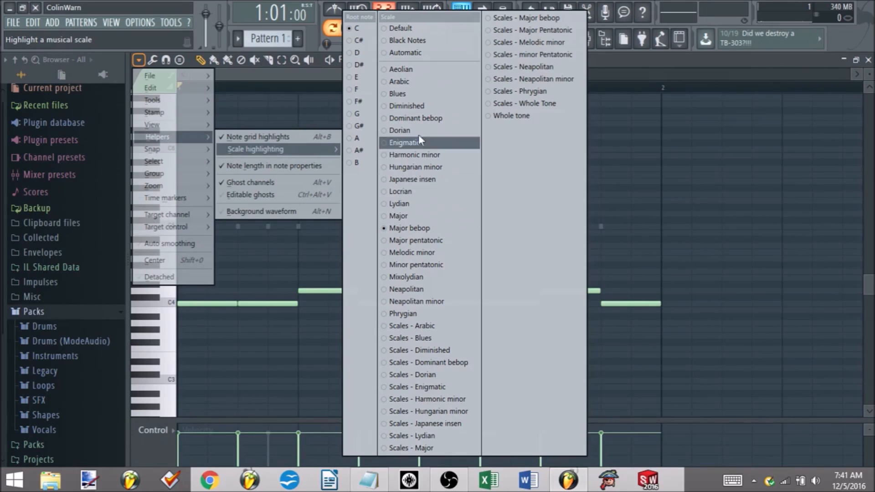
click(441, 221)
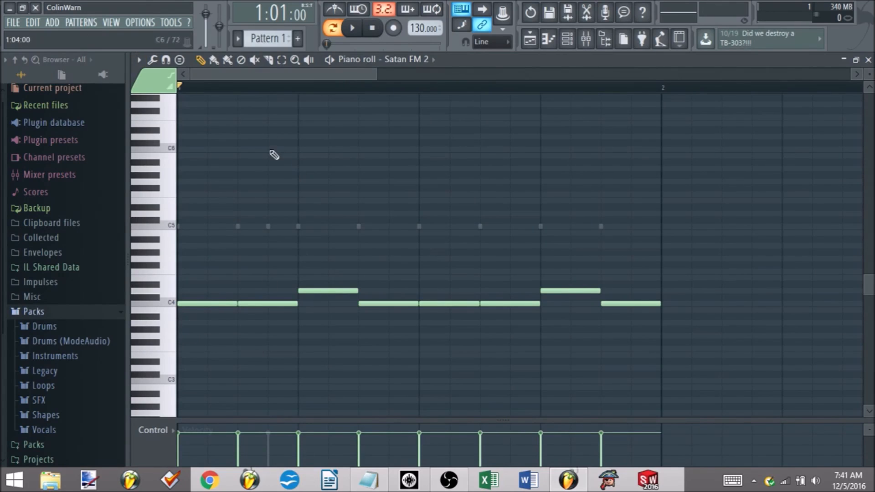
Clear the old melody and place consecutive two-step notes C4, D4, E4 and F4 from the start of the pattern.
mouse_move(221, 323)
mouse_down()
mouse_move(215, 315)
mouse_move(409, 289)
mouse_move(555, 287)
mouse_move(621, 309)
mouse_move(229, 308)
mouse_up()
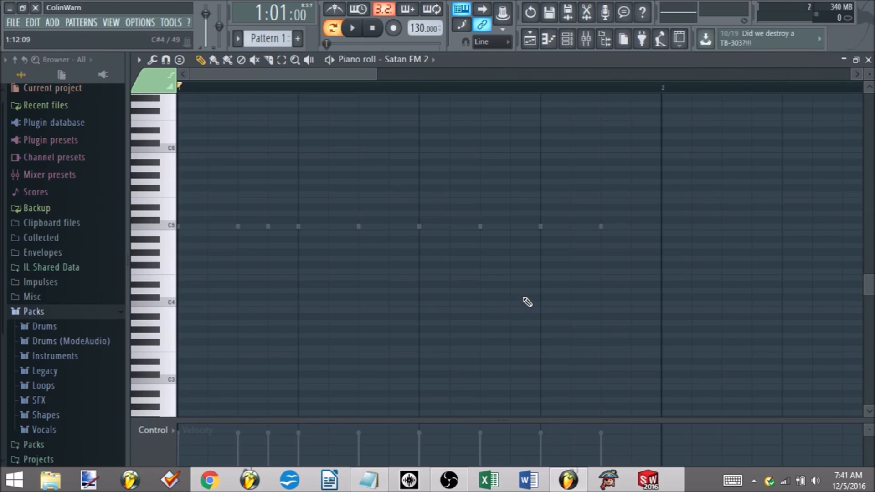
click(182, 304)
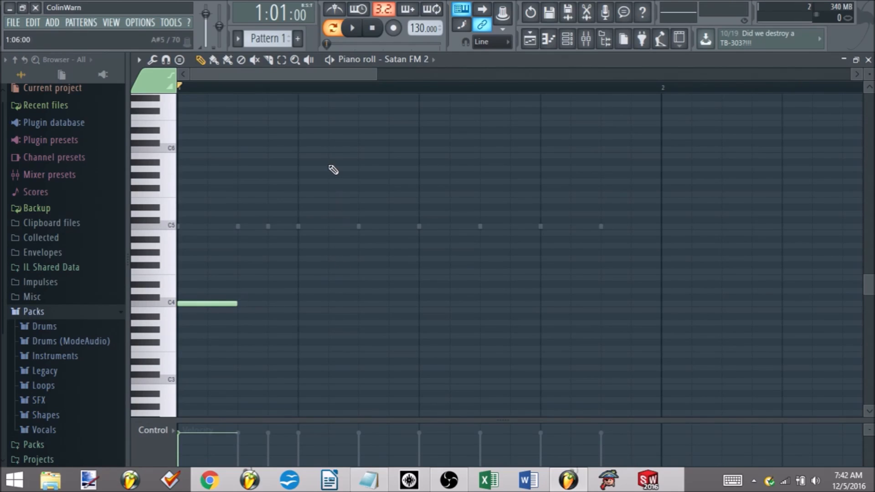
click(241, 291)
click(307, 284)
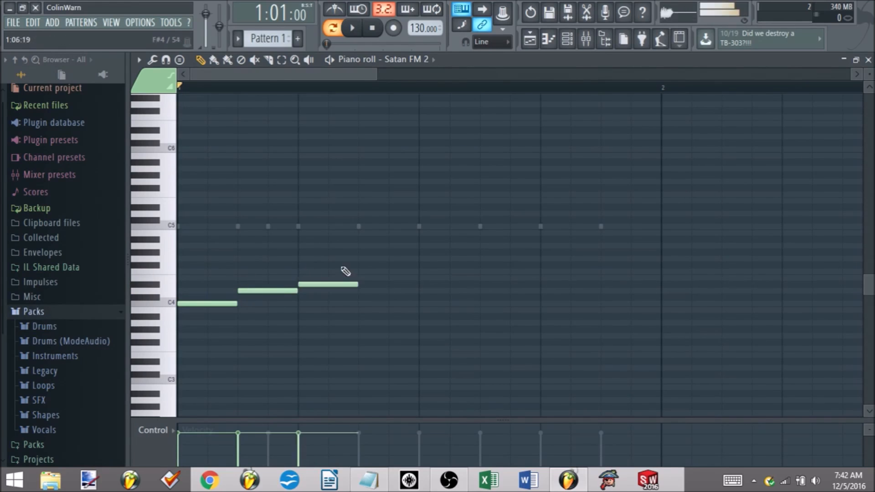
right_click(346, 284)
click(300, 278)
click(359, 271)
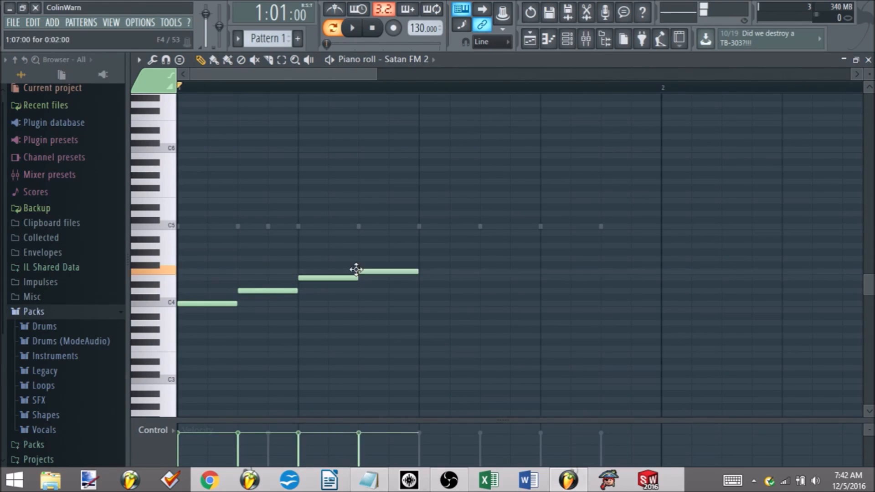
Complete the rising C major scale with two-step notes G4, A4, B4 and C5 and play it back.
click(421, 259)
drag(481, 239, 484, 254)
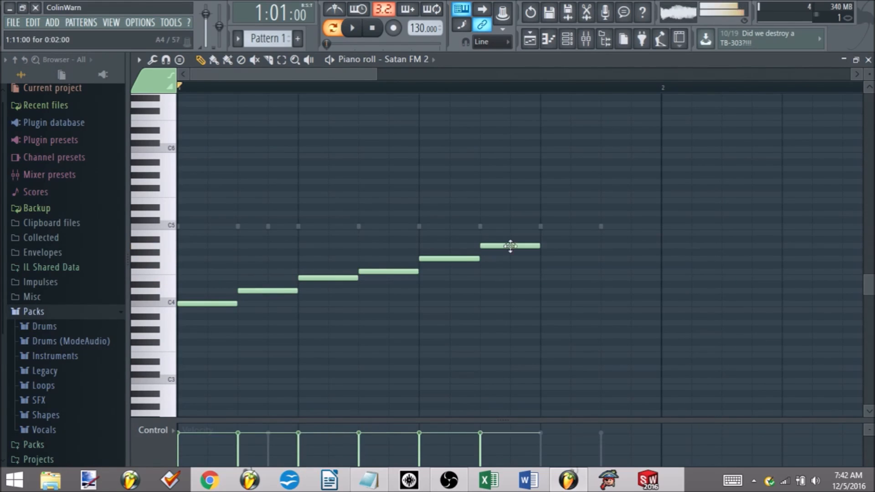
click(543, 234)
click(604, 227)
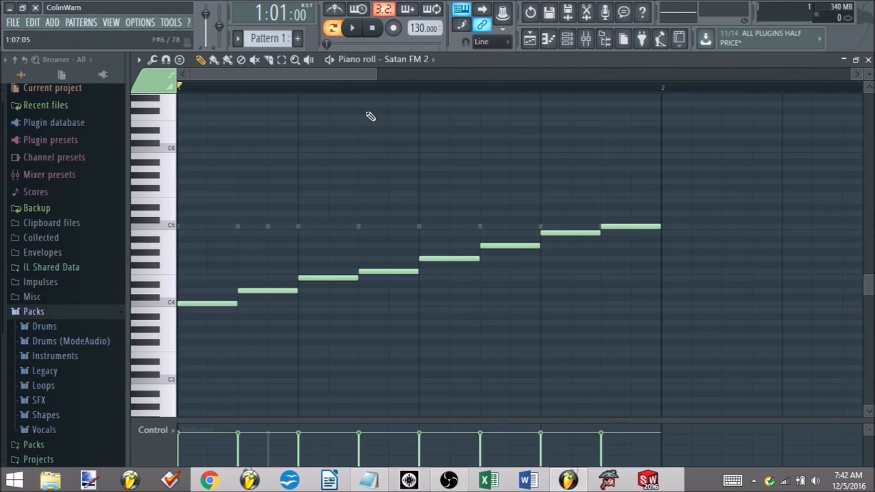
key(space)
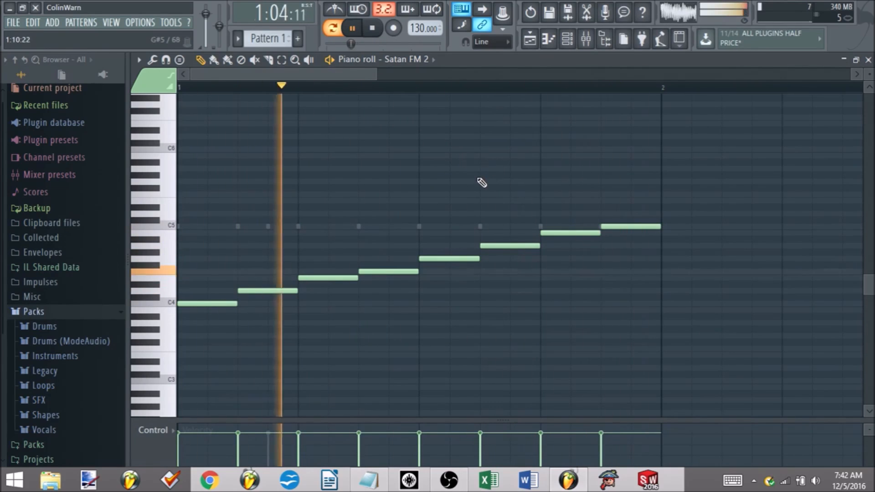
key(space)
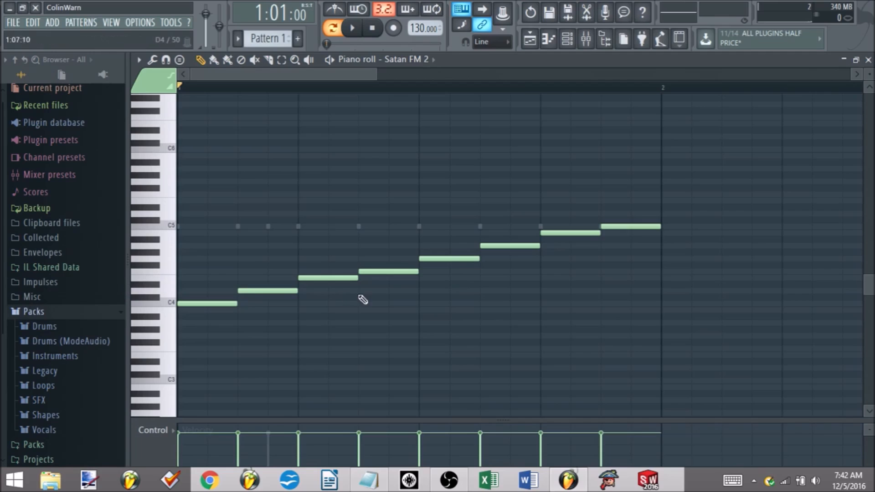
Raise the fourth note of the scale one semitone to F#4 and play back the pattern.
click(383, 271)
drag(390, 270, 391, 264)
key(space)
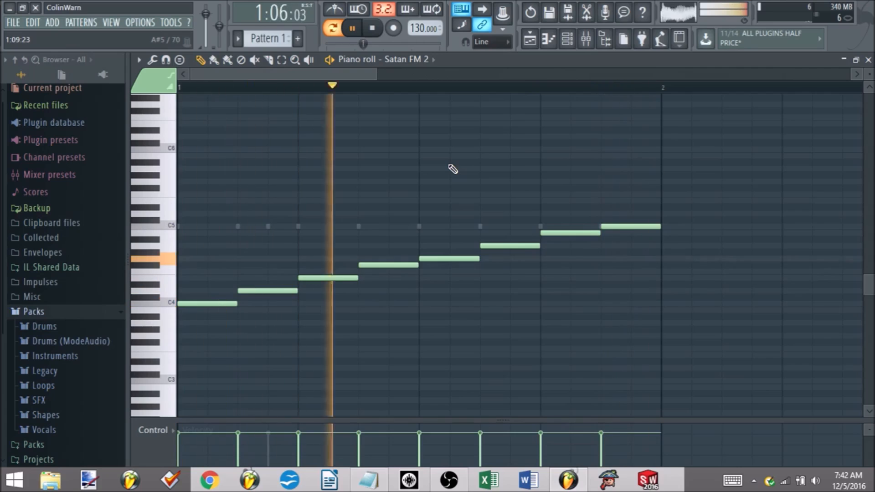
key(space)
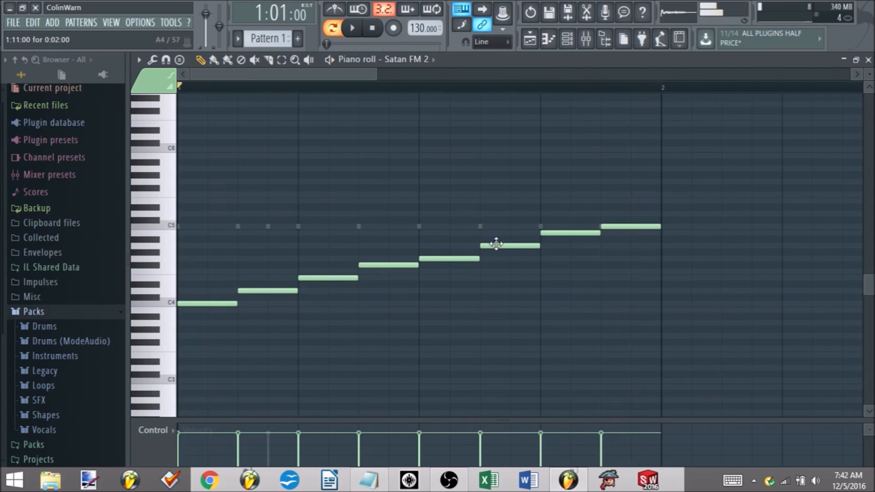
Lower the sixth note of the scale one semitone to G#4 and play back the pattern.
drag(509, 245, 508, 252)
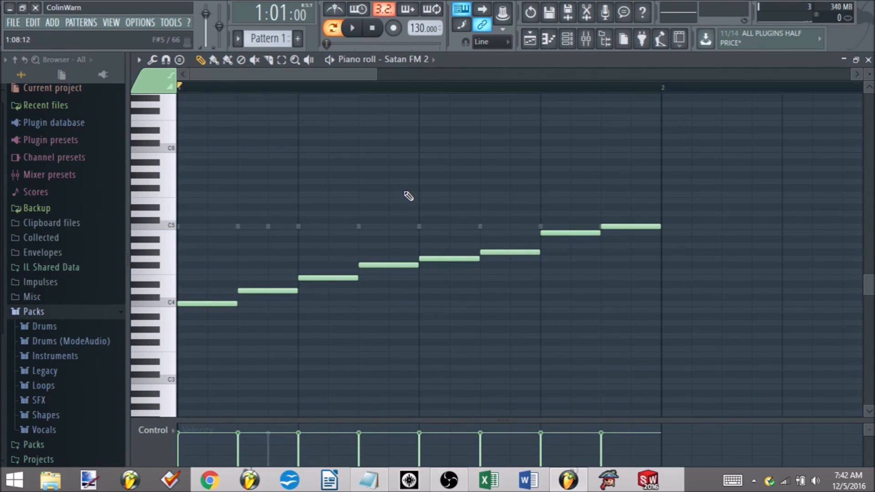
key(space)
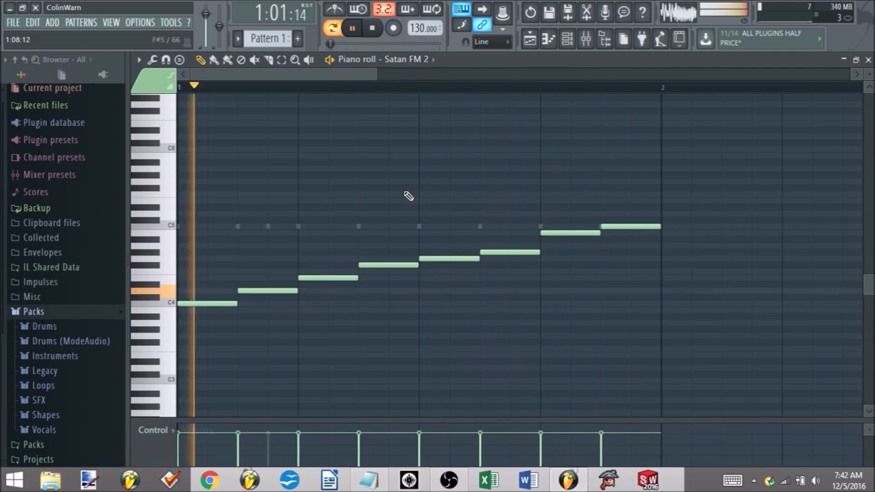
key(space)
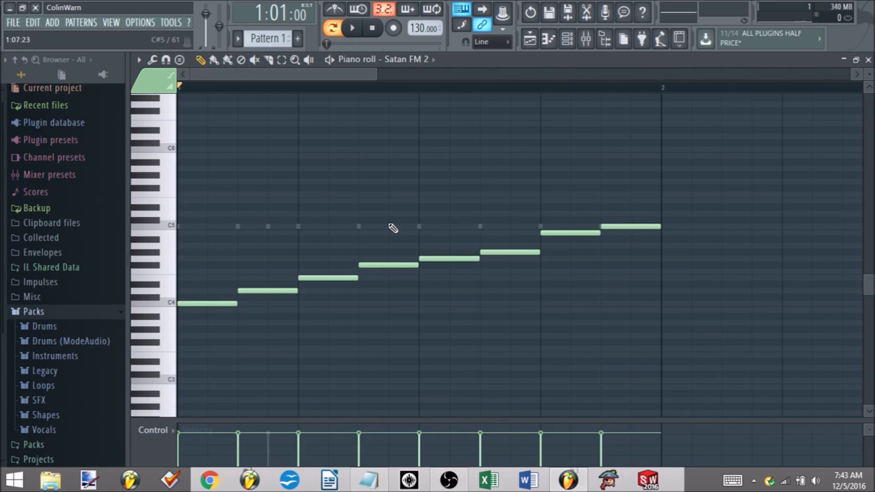
Delete the F#4, G#4 and first C4 notes from the scale.
right_click(390, 265)
right_click(512, 252)
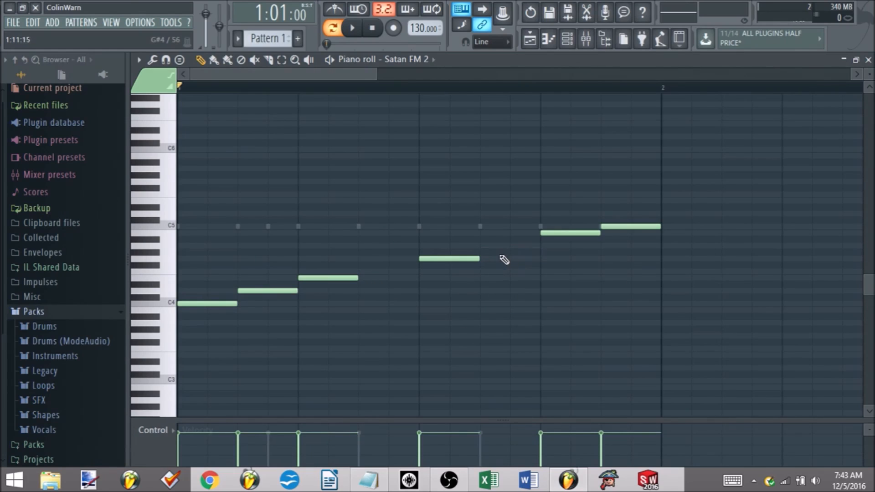
right_click(206, 304)
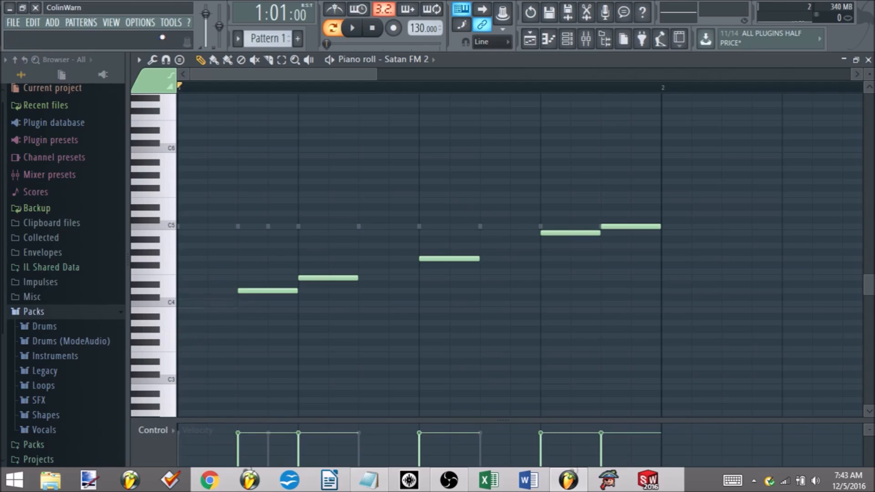
Review the root note and scale choices available for scale highlighting without changing them.
click(139, 59)
mouse_move(176, 138)
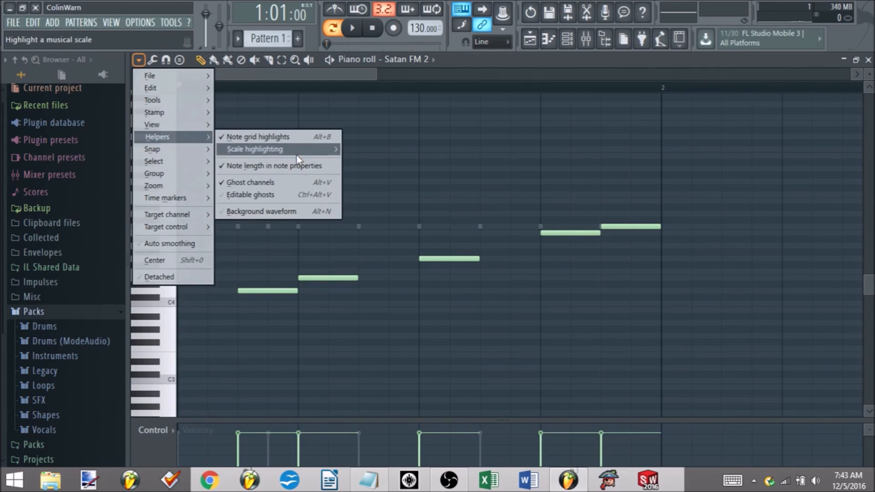
mouse_move(297, 154)
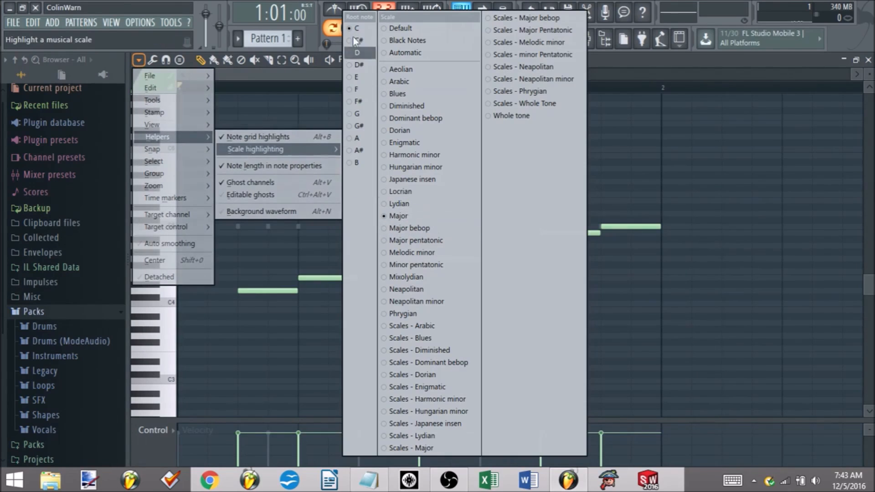
click(656, 199)
Delete the remaining five notes so that the Satan FM 2 pattern is empty.
right_click(631, 226)
right_click(570, 233)
right_click(446, 255)
right_click(328, 278)
right_click(294, 291)
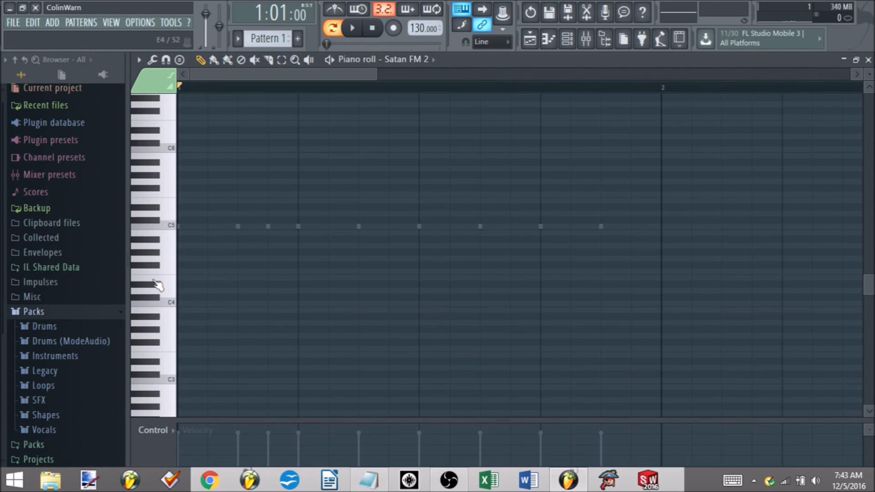
Place consecutive two-step notes C4, D4 and E4 from the start of the pattern.
click(187, 304)
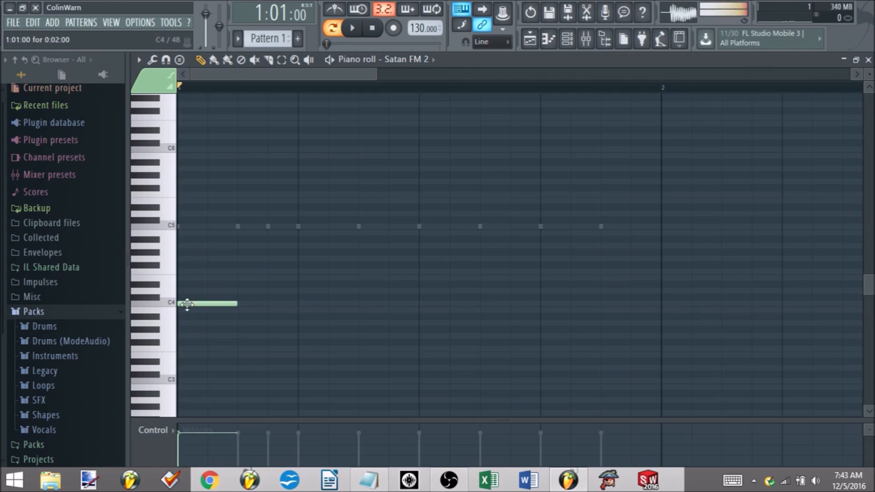
drag(246, 297, 242, 290)
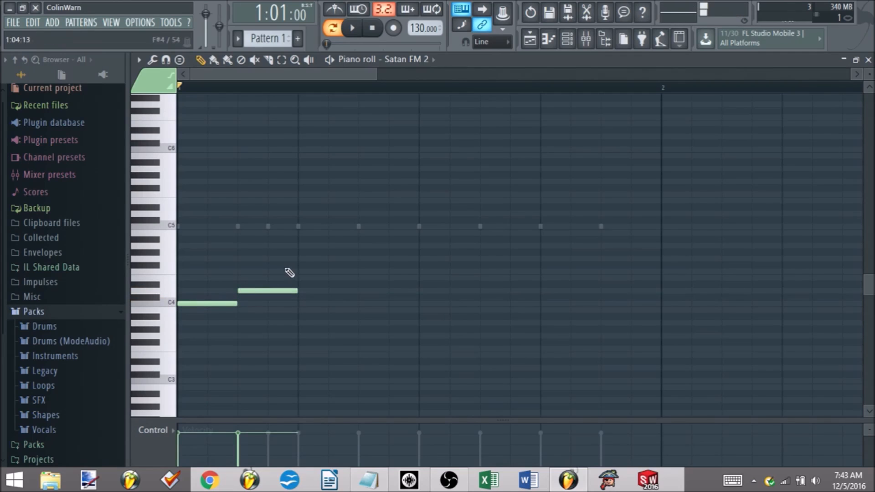
click(305, 279)
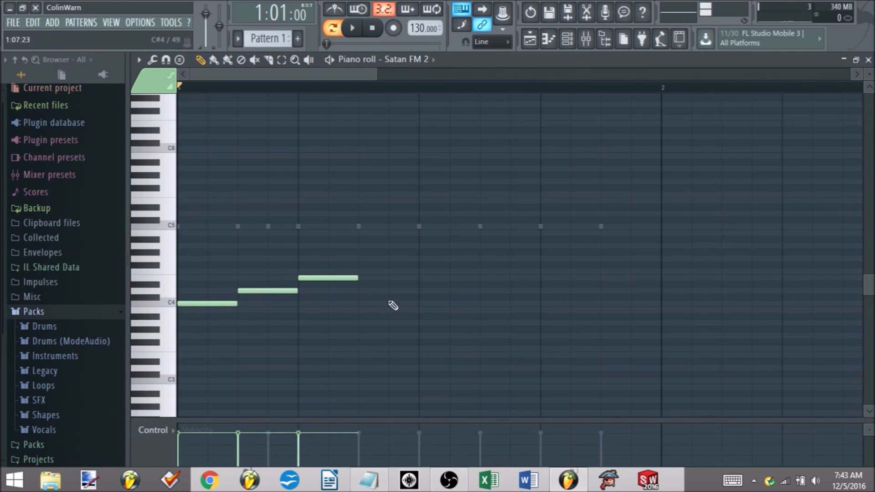
click(365, 291)
click(420, 303)
click(484, 310)
click(557, 303)
Delete every note in the Satan FM 2 pattern except the first C4.
right_click(568, 304)
right_click(533, 310)
right_click(387, 290)
right_click(315, 277)
right_click(449, 303)
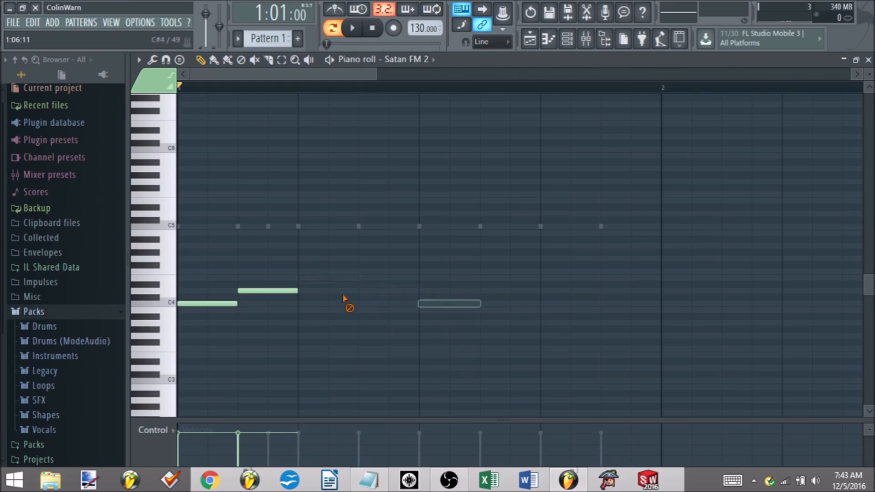
right_click(273, 292)
Fill the first bar with eight consecutive two-step notes: C4, C4, D4, C4, C4, C4, D4, C4.
drag(234, 303, 298, 304)
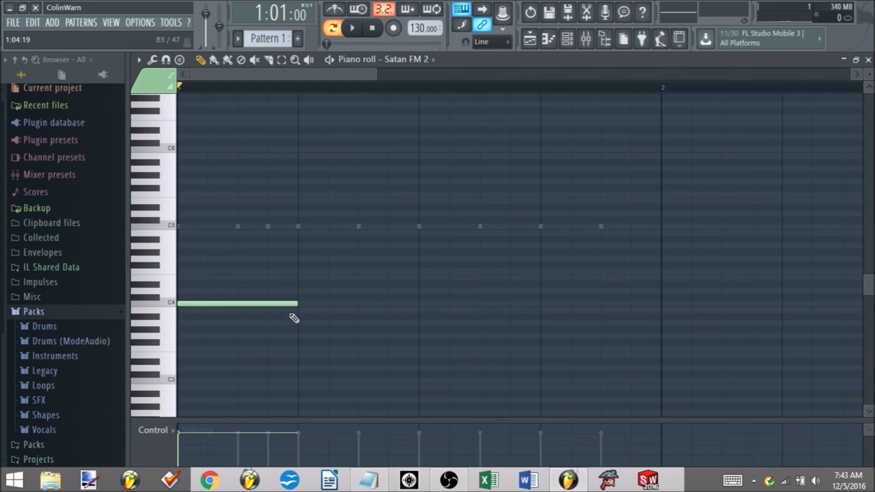
click(301, 292)
drag(426, 291, 360, 297)
click(361, 303)
drag(299, 303, 249, 308)
click(244, 304)
mouse_move(447, 336)
mouse_down()
mouse_move(233, 278)
mouse_move(422, 312)
mouse_move(445, 303)
mouse_up()
click(438, 260)
Play back the pattern to hear the Satan FM 2 melody with the drums.
scroll(438, 259, down, 5)
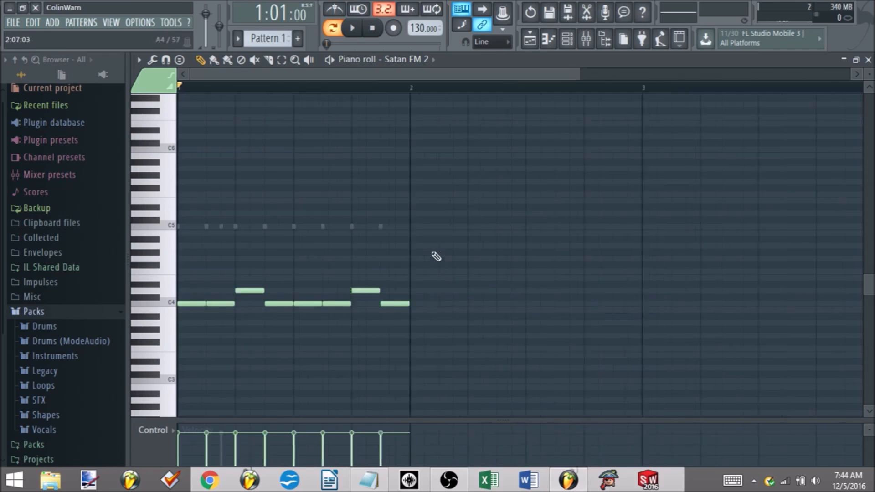
key(space)
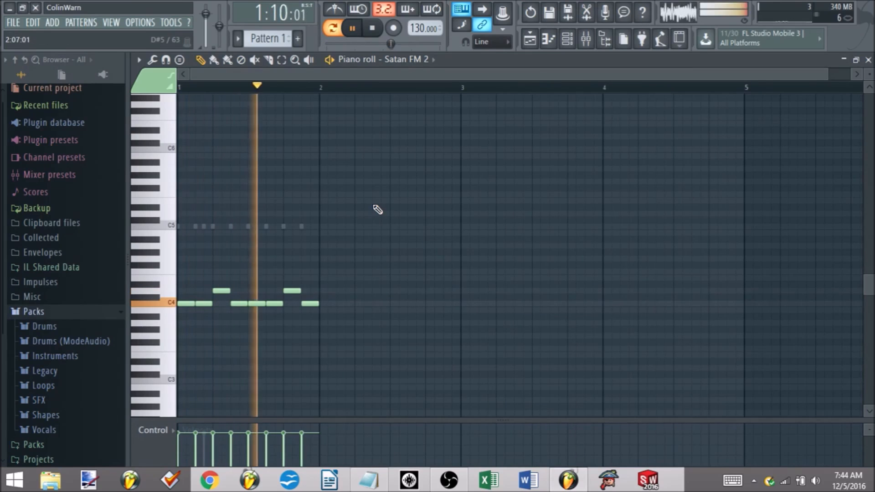
key(space)
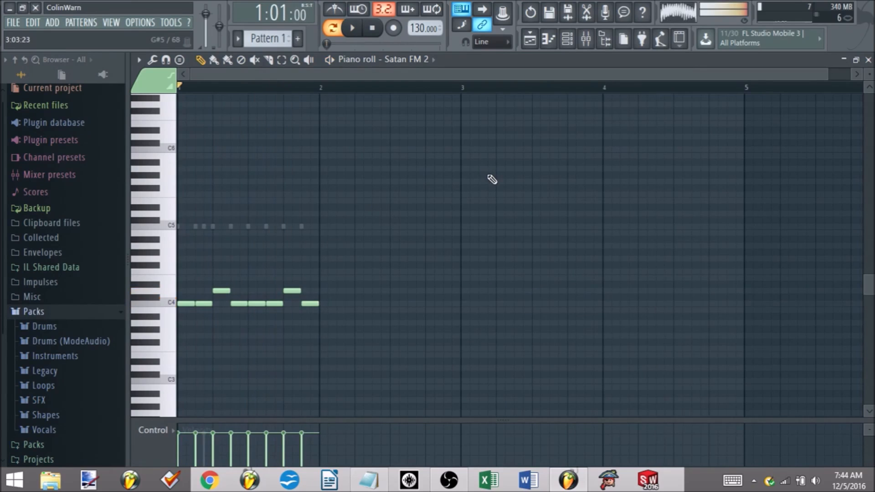
Switch from the Satan FM 2 piano roll to the piano roll of the FL Keys channel.
click(868, 60)
right_click(250, 182)
click(251, 189)
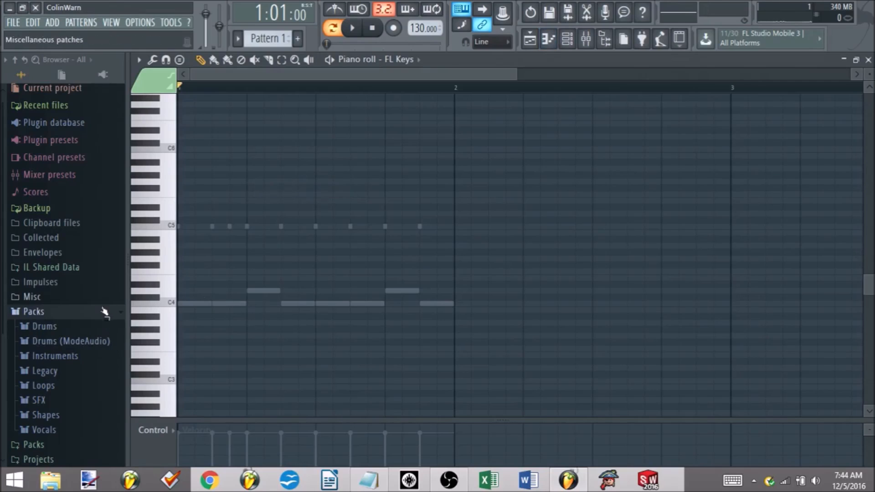
scroll(180, 288, up, 1)
scroll(171, 261, up, 1)
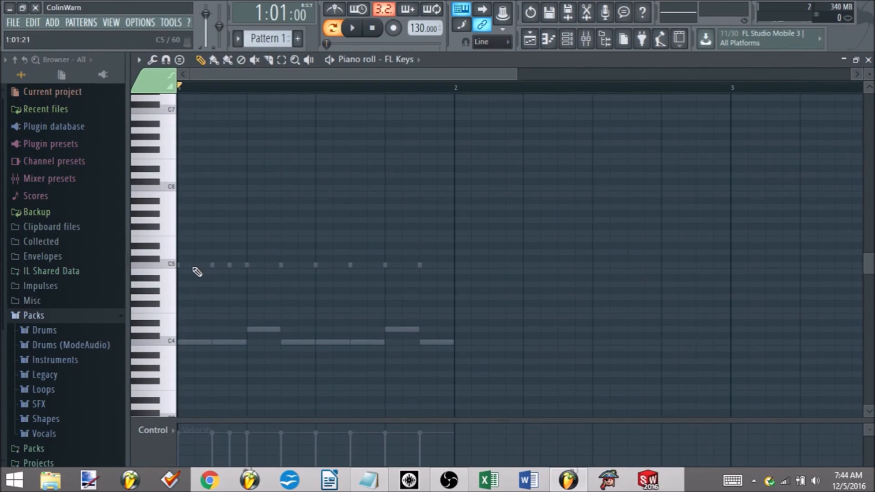
Stack two-step notes C5, E5 and G5 at the start of the pattern as a C major chord.
drag(197, 272, 187, 263)
click(194, 239)
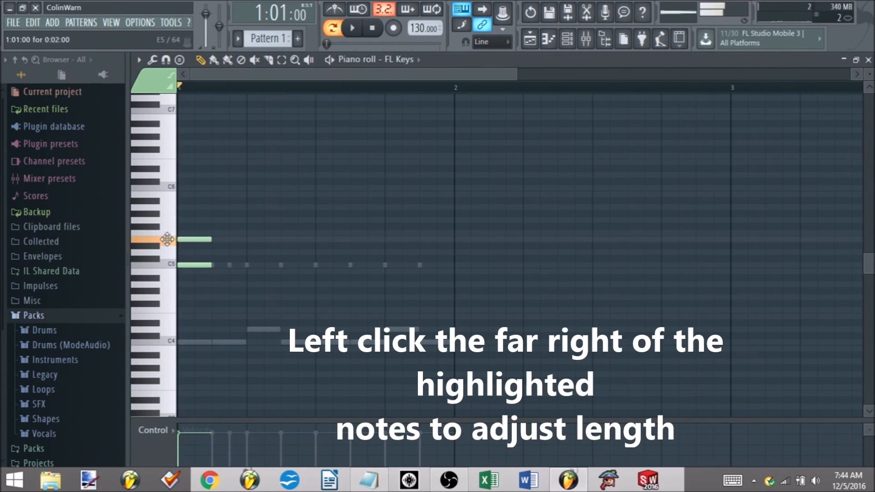
click(195, 220)
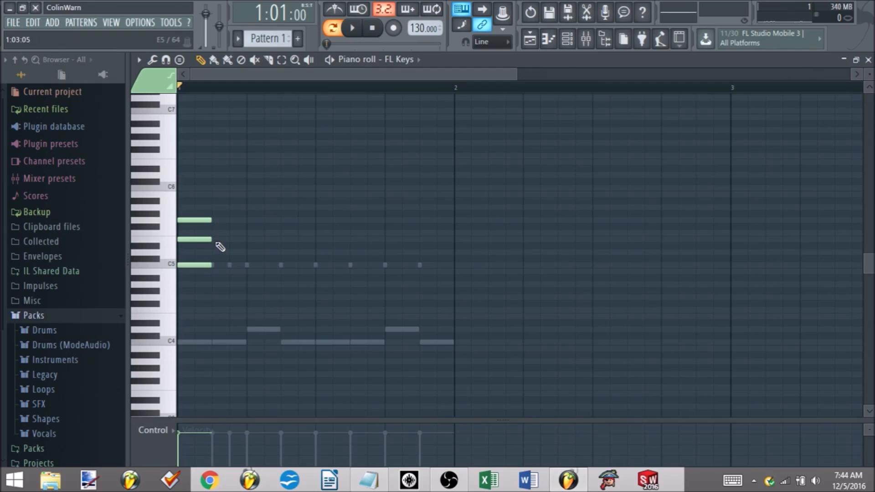
Delete the chord's E5 and G5 notes and place each of them again at the same position.
right_click(195, 239)
click(189, 240)
right_click(202, 220)
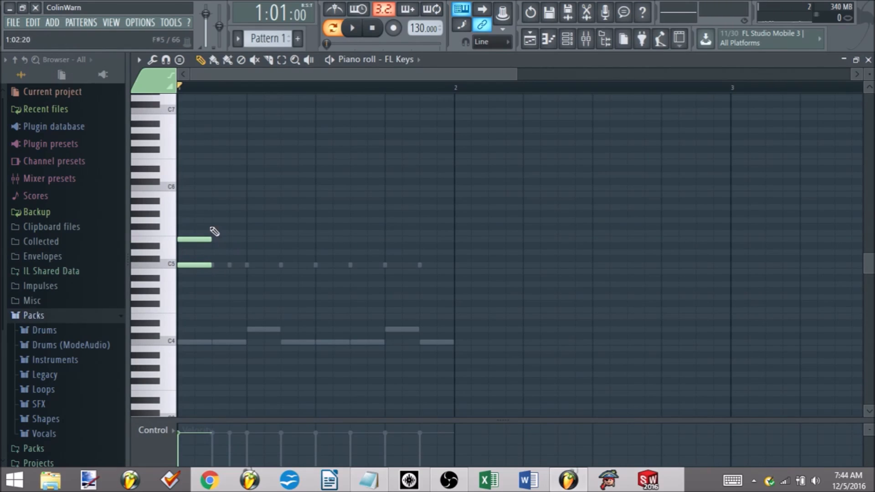
click(206, 220)
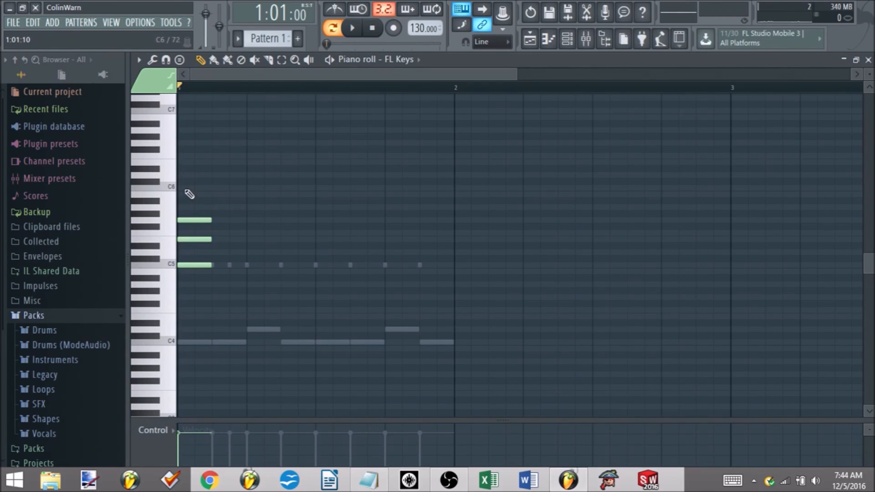
Lengthen all three chord notes together to one full bar and play back the pattern.
drag(273, 301, 206, 191)
drag(209, 222, 449, 226)
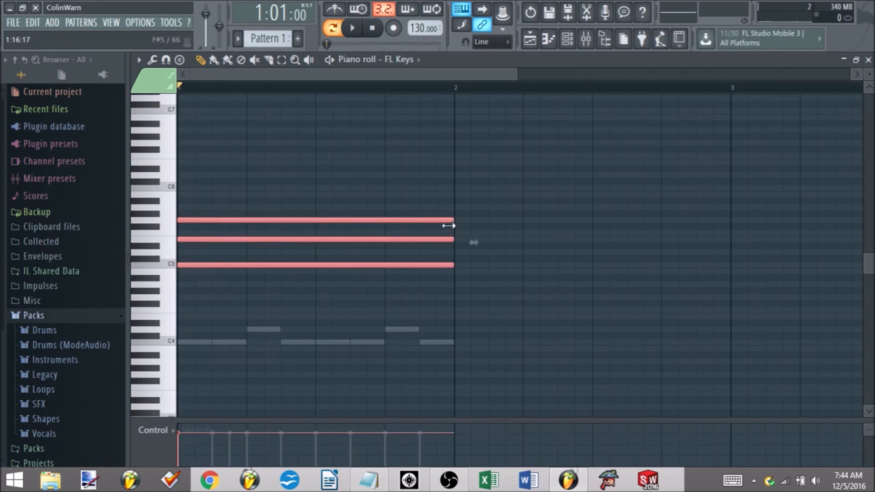
click(382, 153)
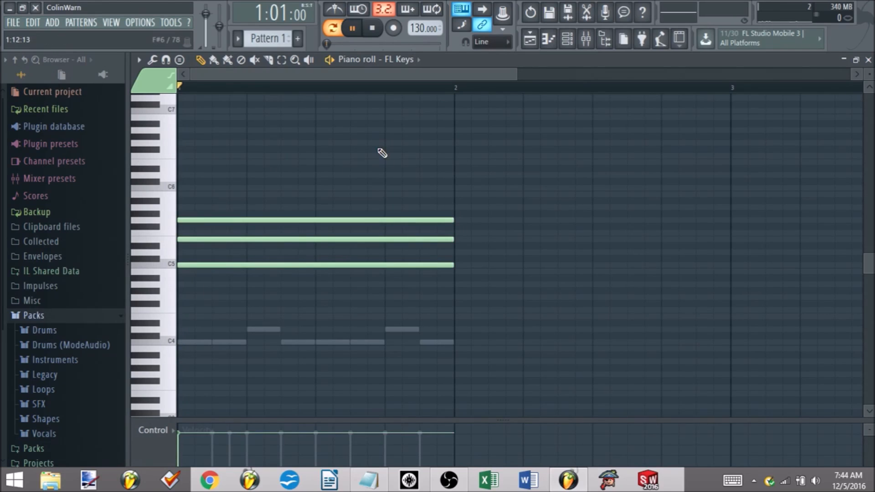
key(space)
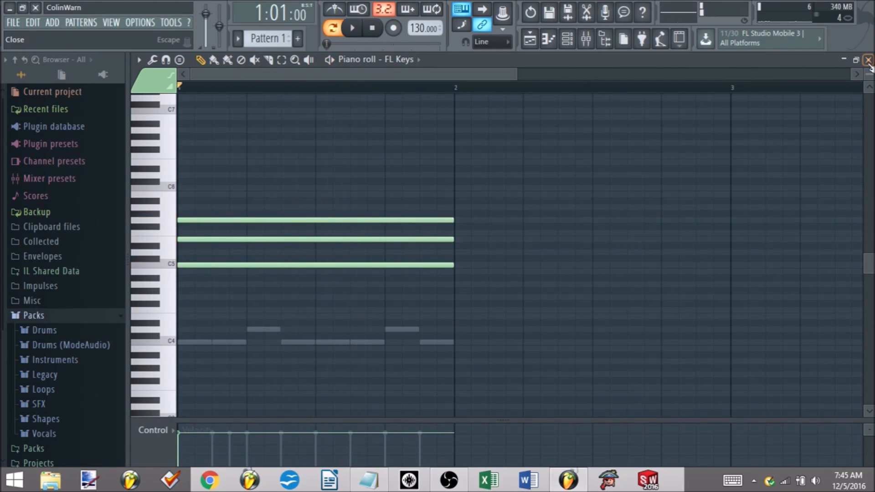
Close the piano roll and set the Satan FM 2 channel volume to 51% while playing the pattern.
click(868, 60)
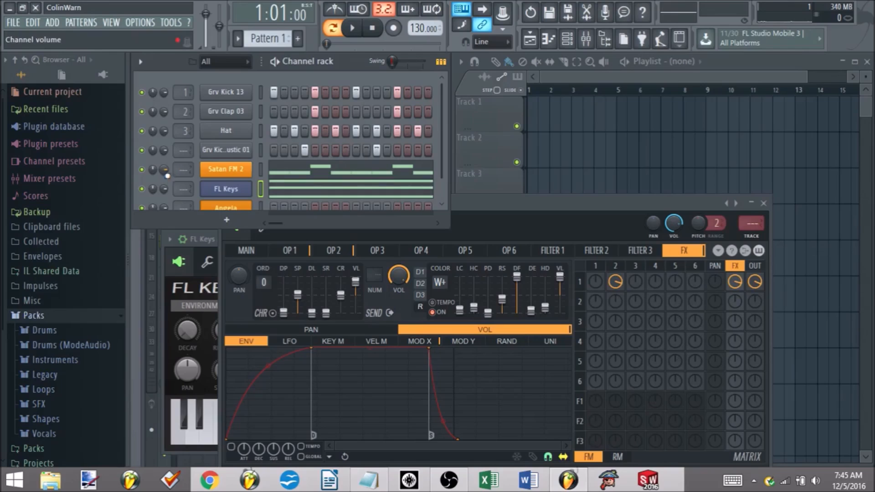
drag(166, 174, 167, 187)
key(space)
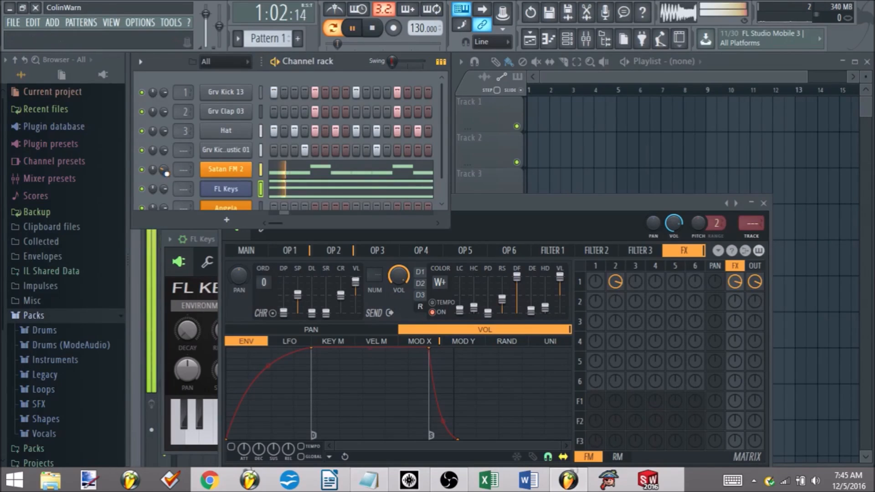
drag(165, 172, 165, 176)
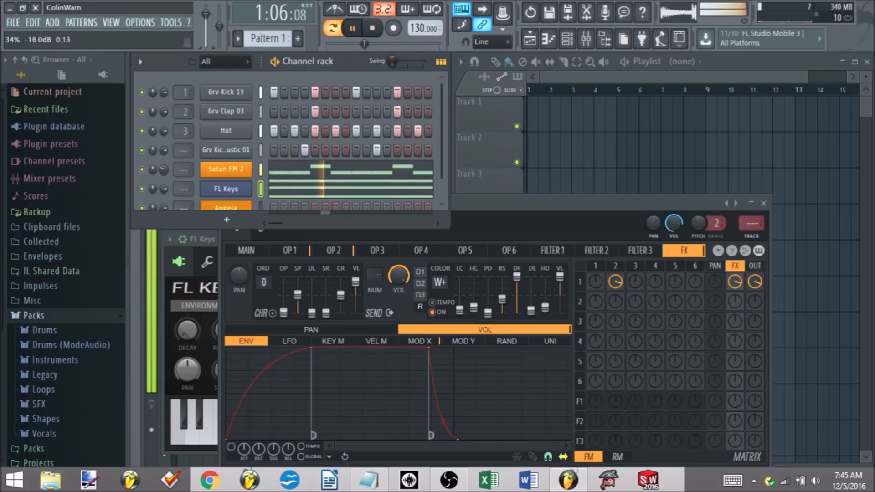
key(space)
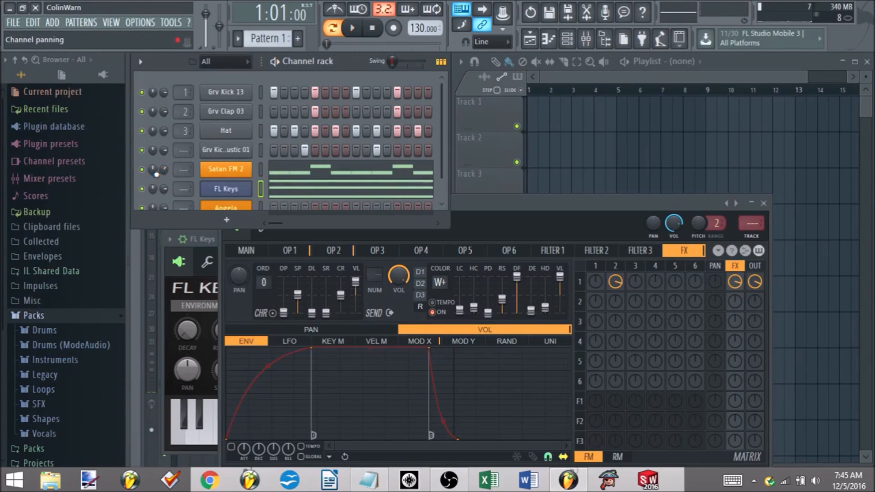
drag(153, 169, 155, 172)
key(space)
drag(158, 171, 158, 165)
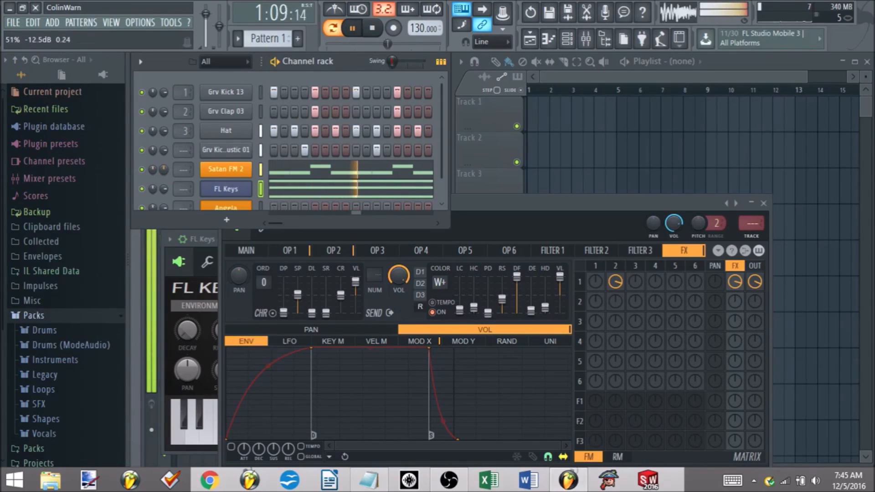
key(space)
Reopen the FL Keys piano roll and shorten the three C major chord notes together to the first half of the bar.
right_click(239, 190)
click(275, 189)
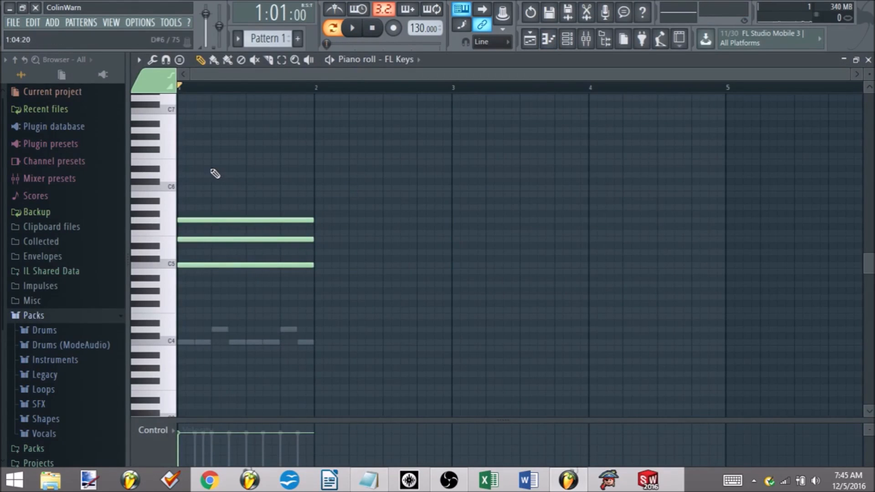
scroll(180, 225, up, 4)
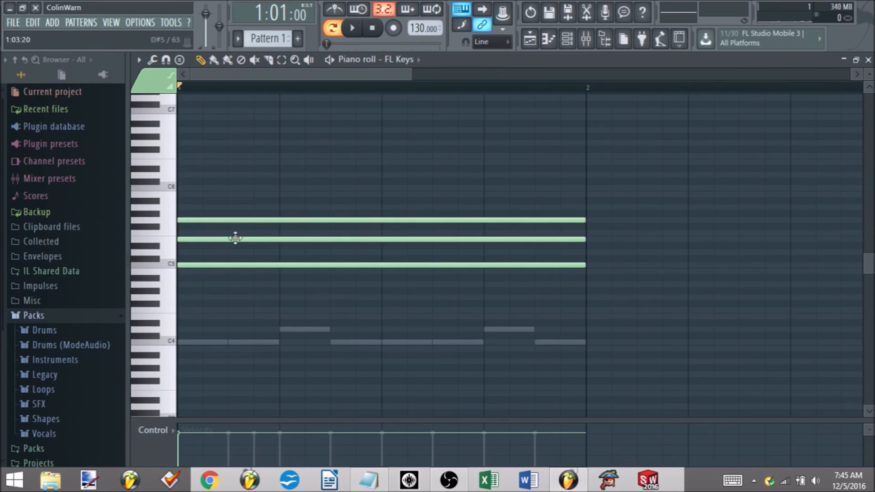
drag(590, 302, 570, 185)
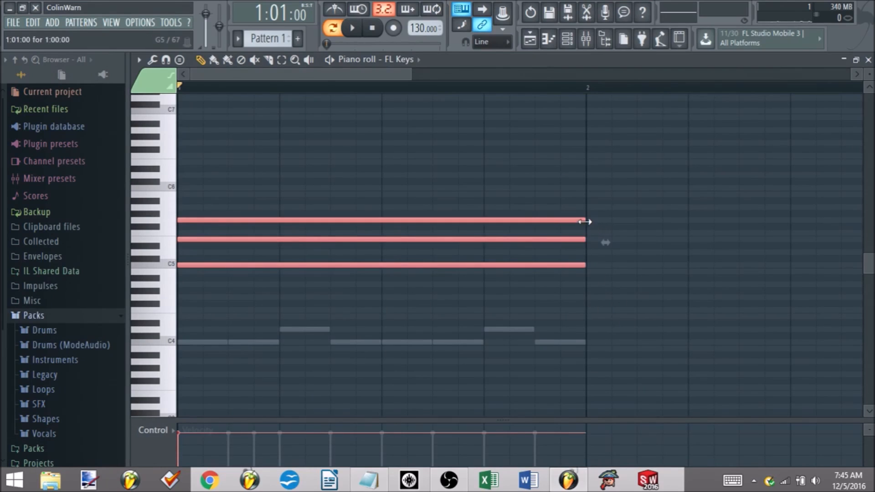
drag(585, 221, 280, 240)
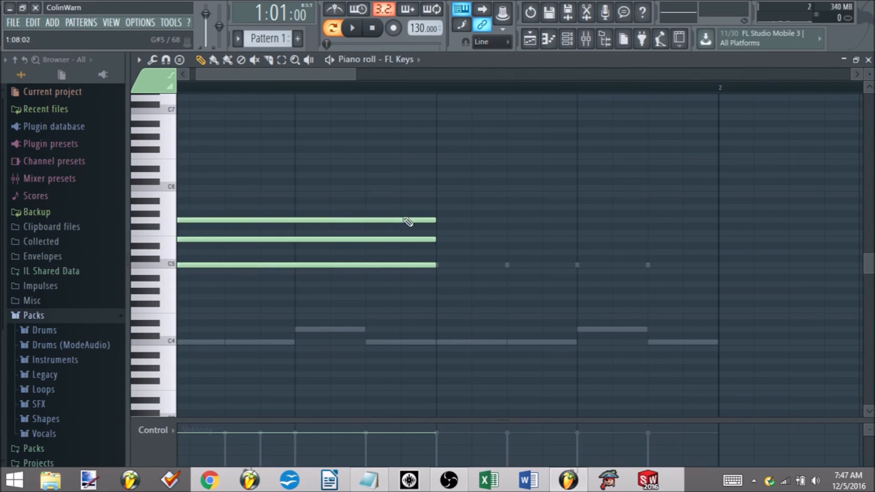
Add a second chord of F5, A5 and C6 filling the second half of the bar.
click(441, 234)
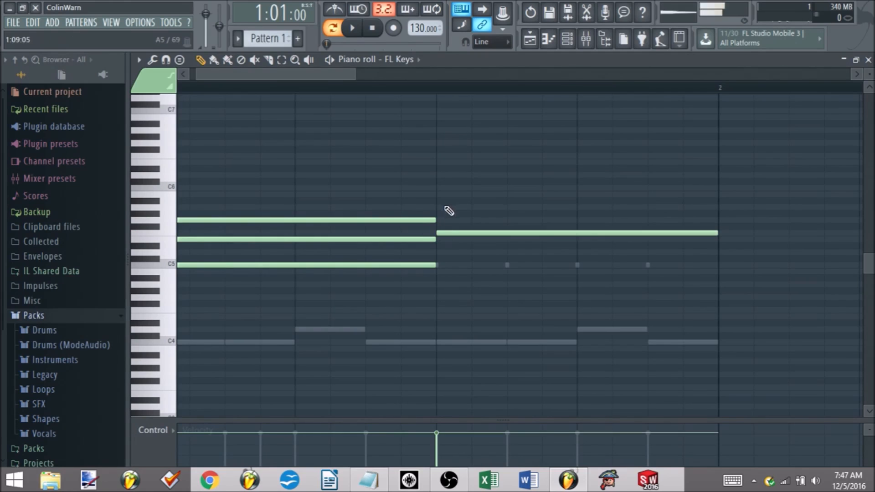
click(438, 208)
click(159, 240)
click(163, 243)
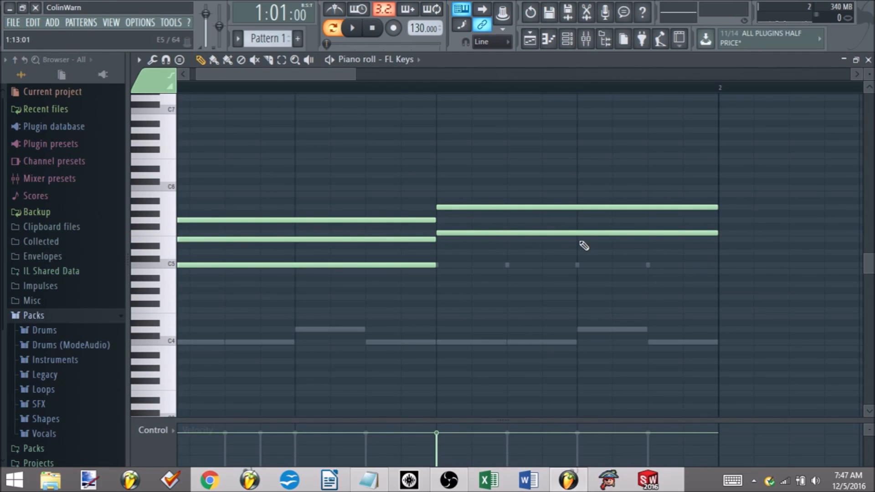
click(438, 188)
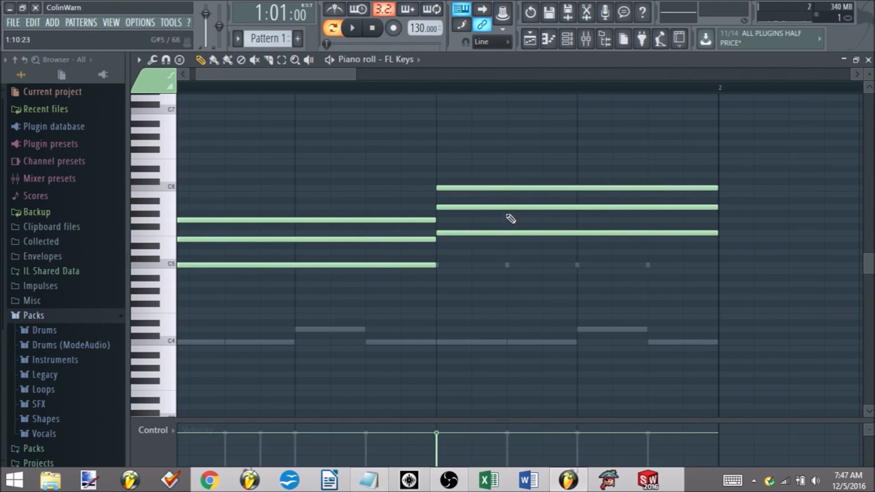
Play back the pattern to hear the two FL Keys chords with the other channels.
scroll(510, 219, down, 2)
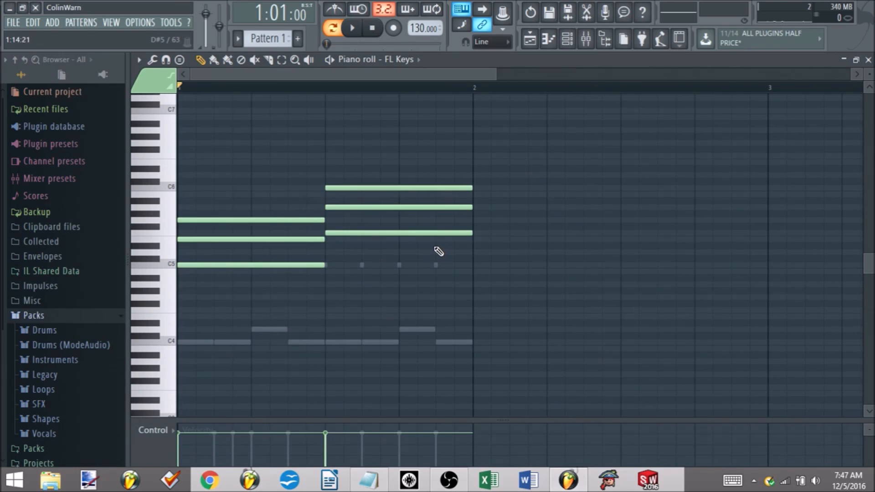
key(space)
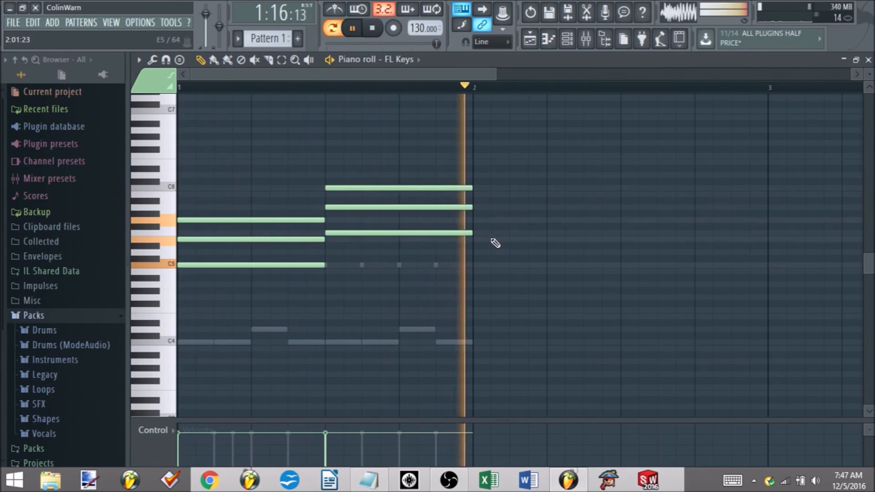
key(space)
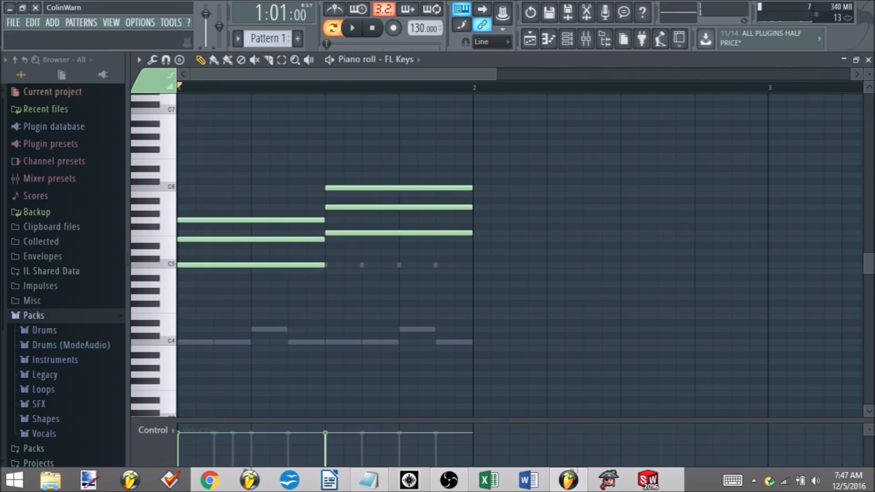
Close the piano roll and the open synth and FL Keys instrument windows.
click(869, 59)
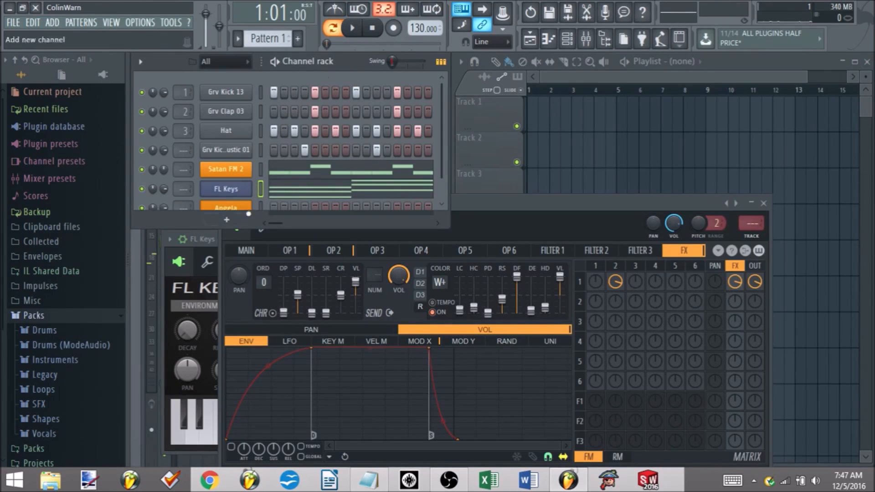
click(764, 204)
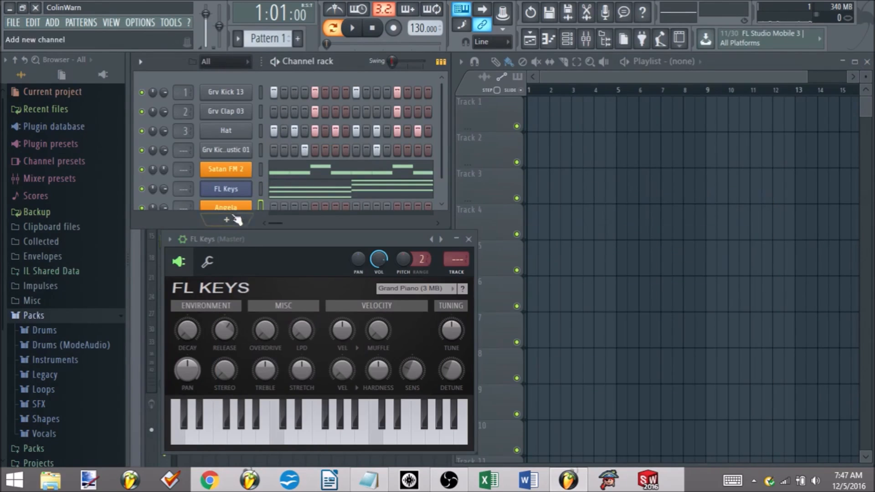
click(469, 240)
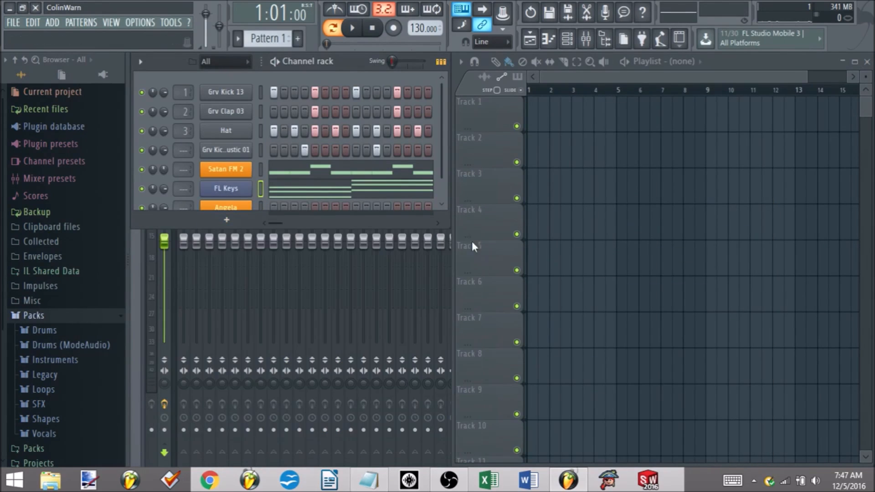
Open the piano roll of the Angela channel.
click(232, 209)
click(201, 215)
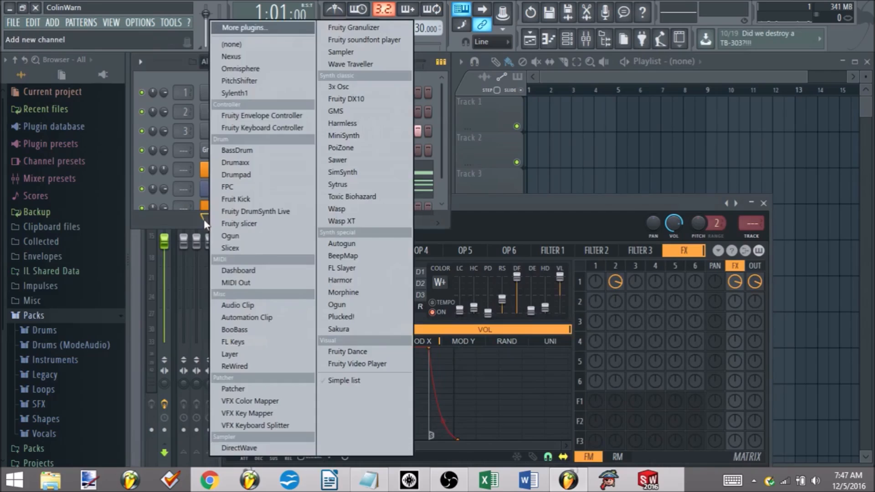
click(174, 216)
right_click(251, 208)
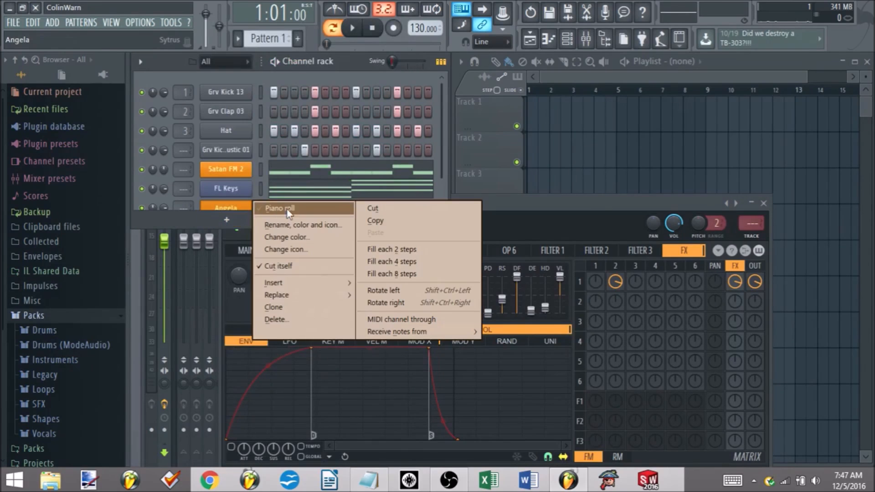
click(240, 216)
right_click(214, 208)
click(295, 211)
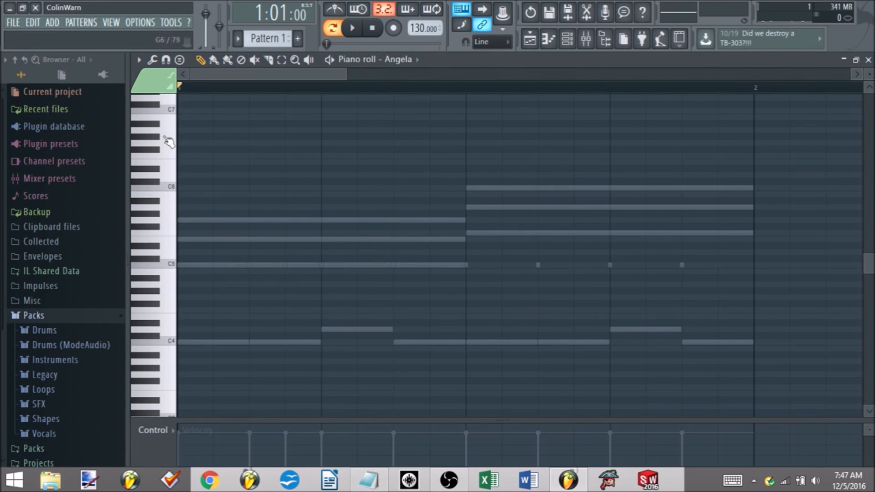
Add a G5 note two steps long at the start of the bar in the Angela piano roll.
scroll(178, 296, down, 3)
scroll(178, 326, down, 6)
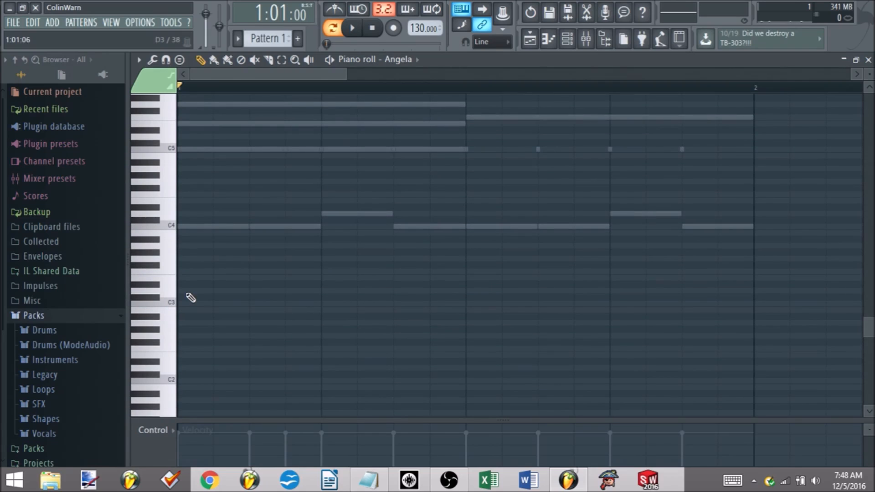
scroll(191, 298, up, 9)
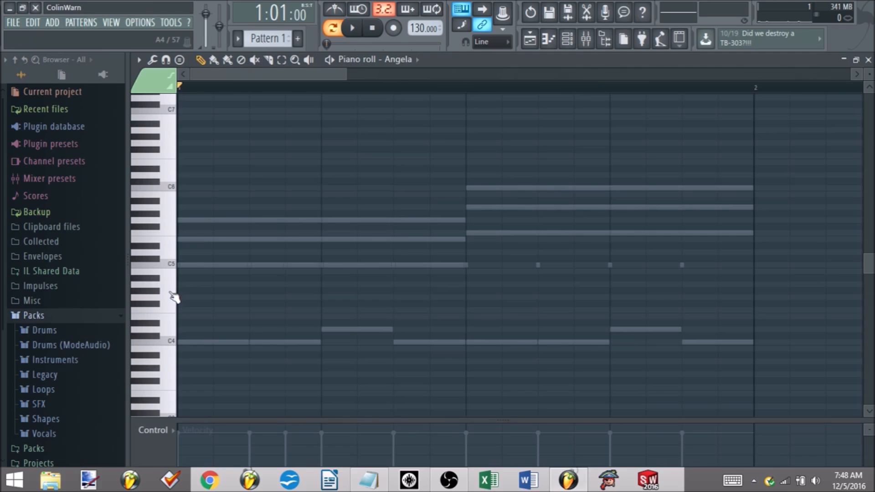
scroll(201, 351, up, 1)
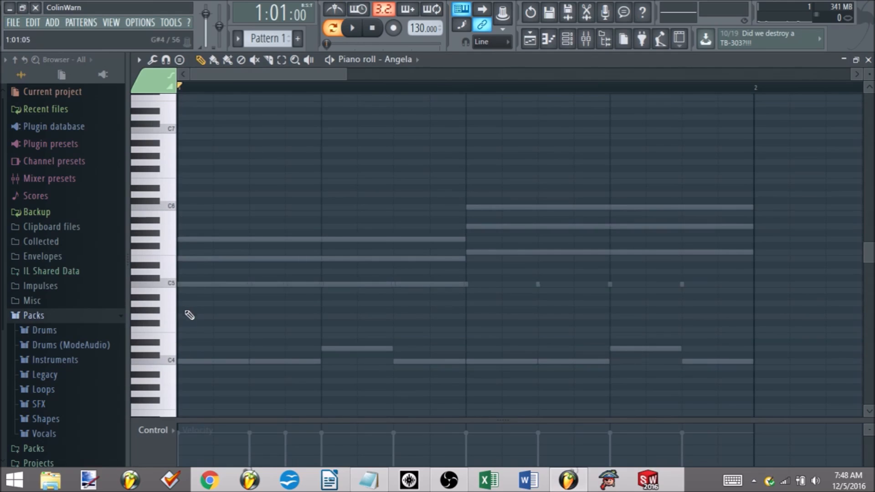
click(177, 234)
right_click(179, 234)
click(179, 240)
drag(469, 248, 255, 248)
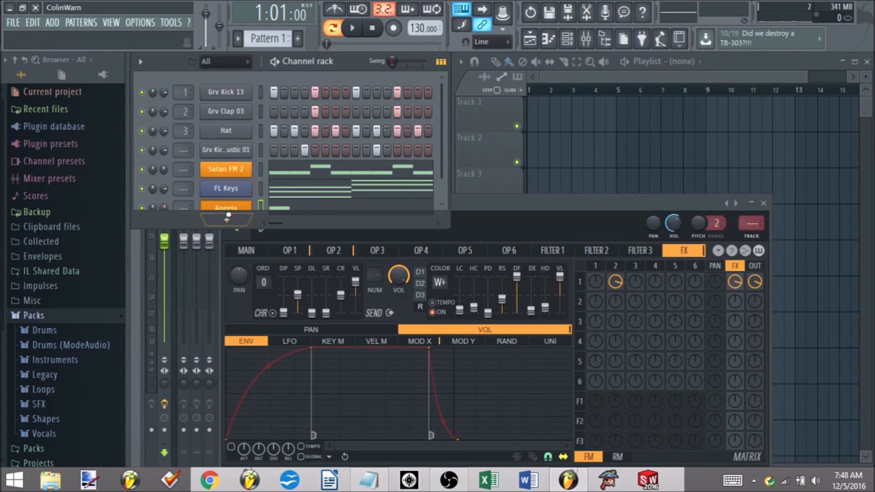
Reopen the Angela piano roll with the whole bar in view and play back the pattern with its first note.
right_click(230, 209)
click(286, 209)
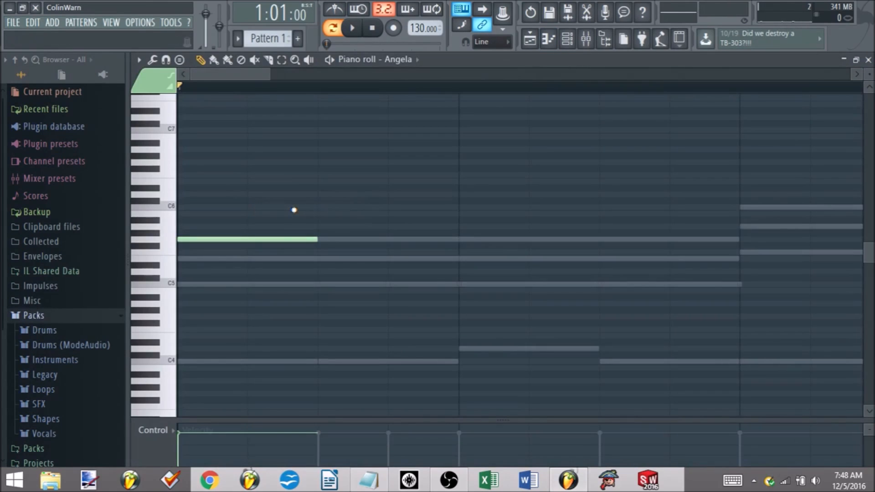
drag(270, 74, 638, 75)
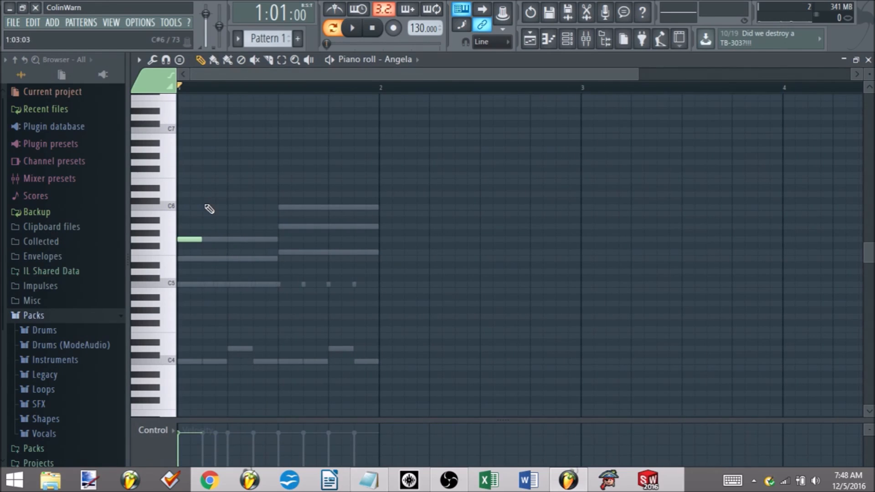
key(space)
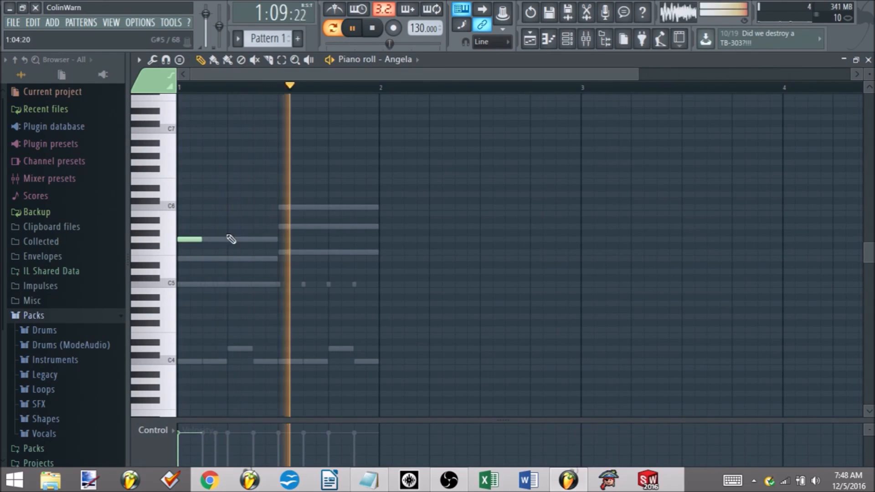
key(space)
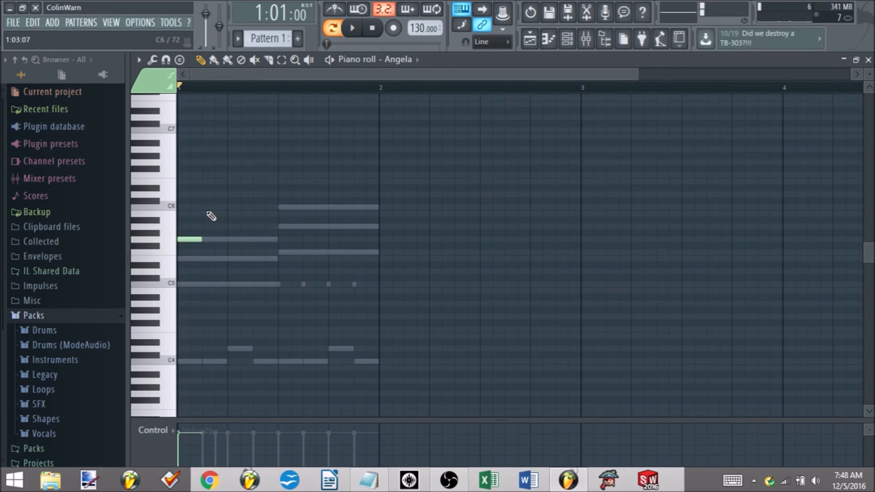
Add two-step Angela notes C6 at step 5, A5 at step 7 and G5 at step 9.
click(229, 208)
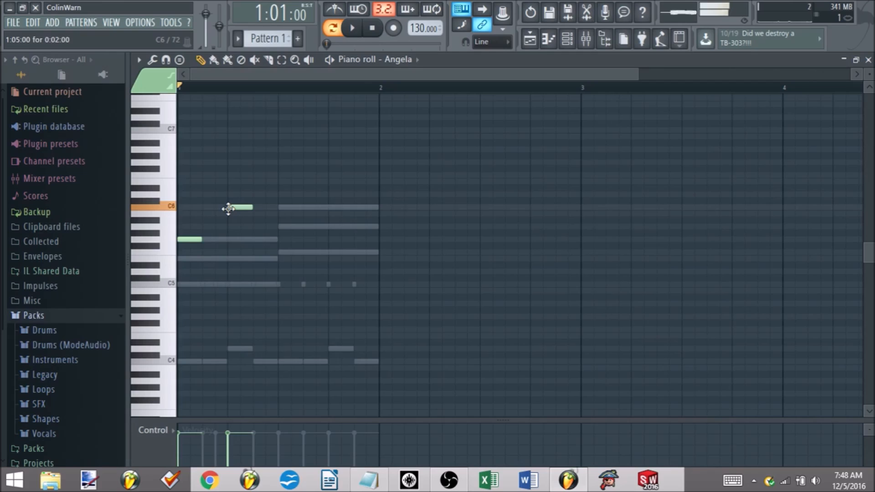
click(252, 214)
right_click(252, 214)
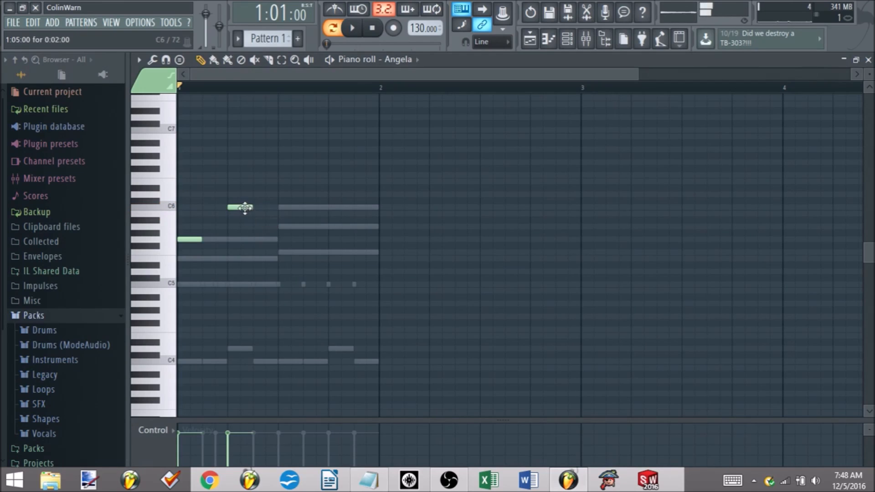
click(254, 226)
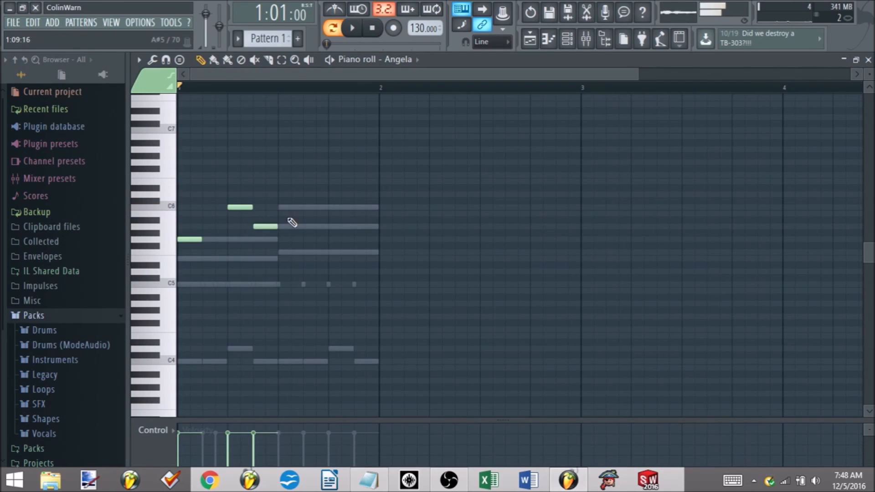
click(279, 239)
Finish the Angela melody with two-step notes B5 at step 13 and C6 at step 15, playing the pattern back to check it.
click(335, 226)
right_click(339, 228)
click(340, 213)
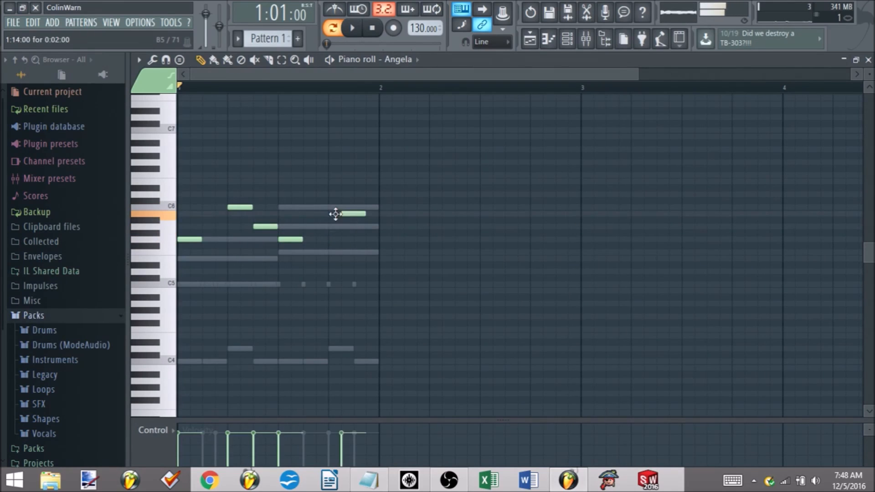
key(space)
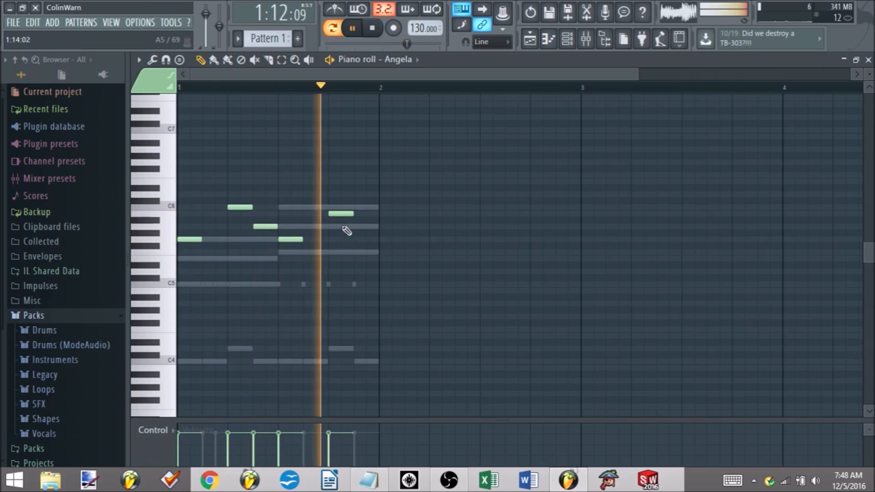
click(360, 208)
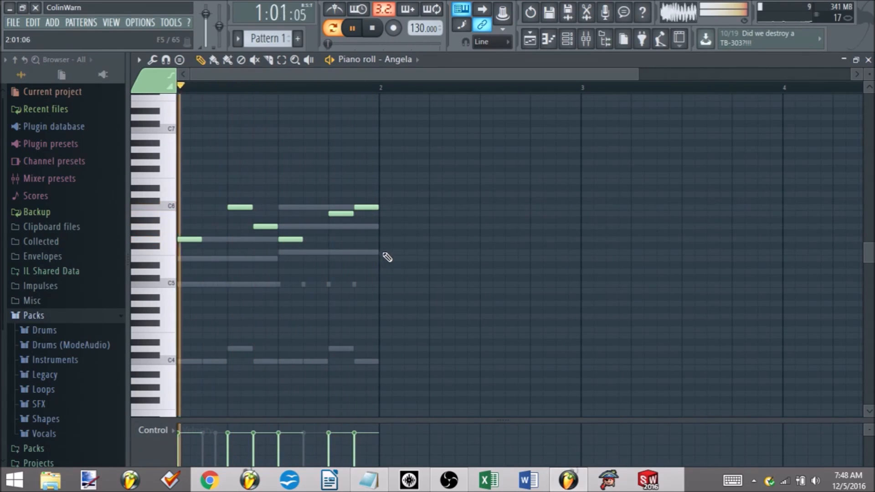
key(space)
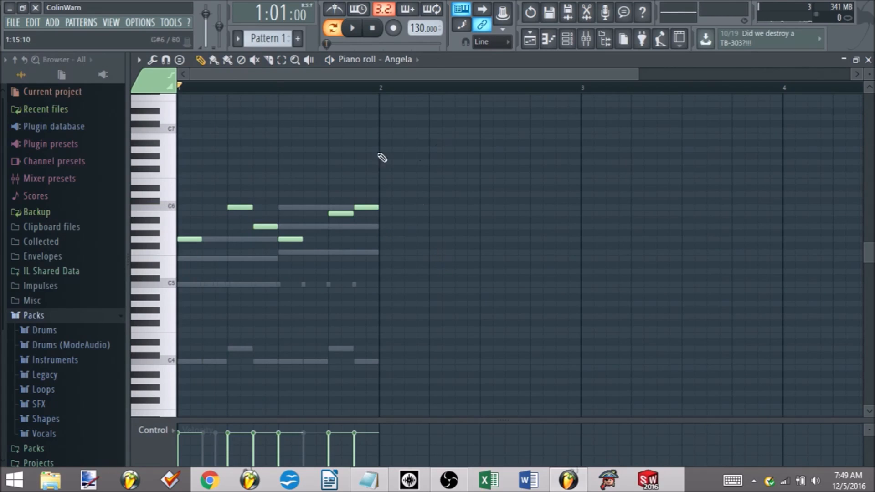
View the Satan FM 2 channel's notes in the piano roll and return to the channel rack.
key(F7)
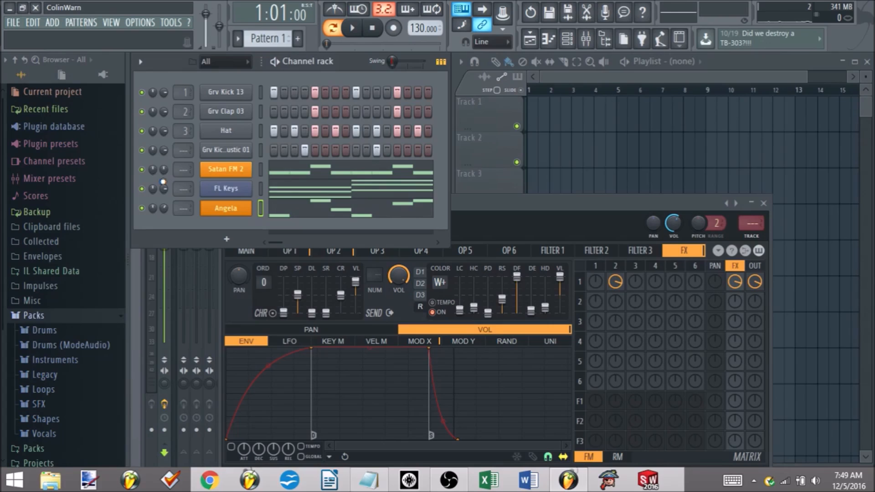
right_click(249, 171)
click(261, 171)
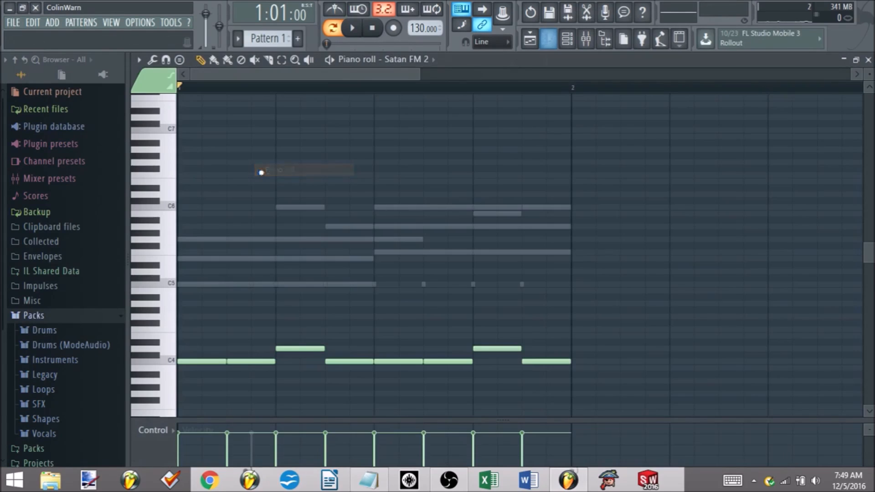
click(868, 60)
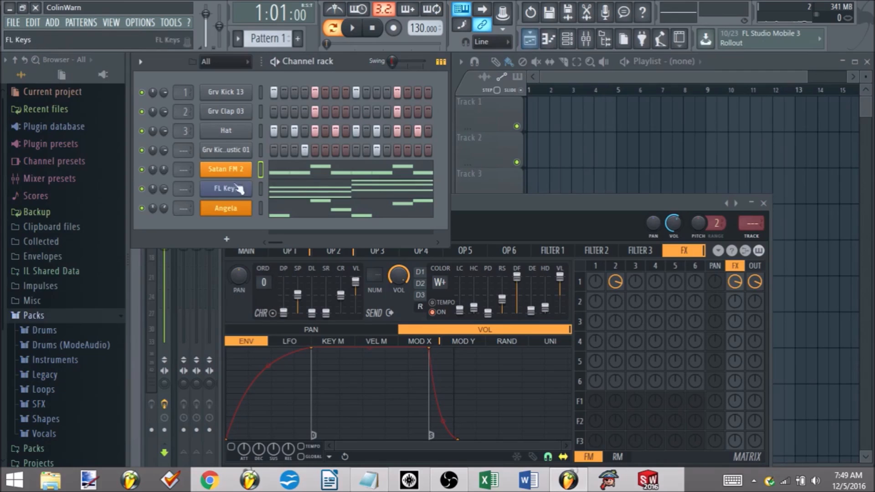
Reopen the piano roll, switch its target channel to FL Keys and to Angela to compare their notes, and close it.
click(549, 40)
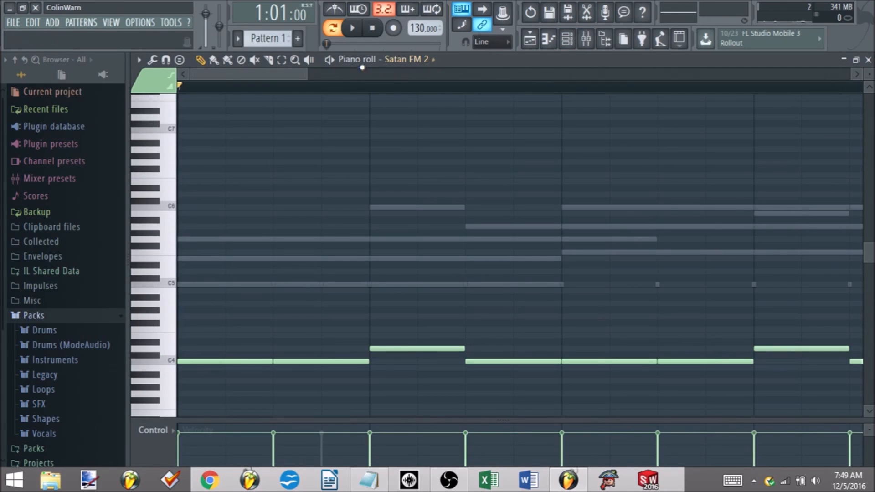
click(408, 60)
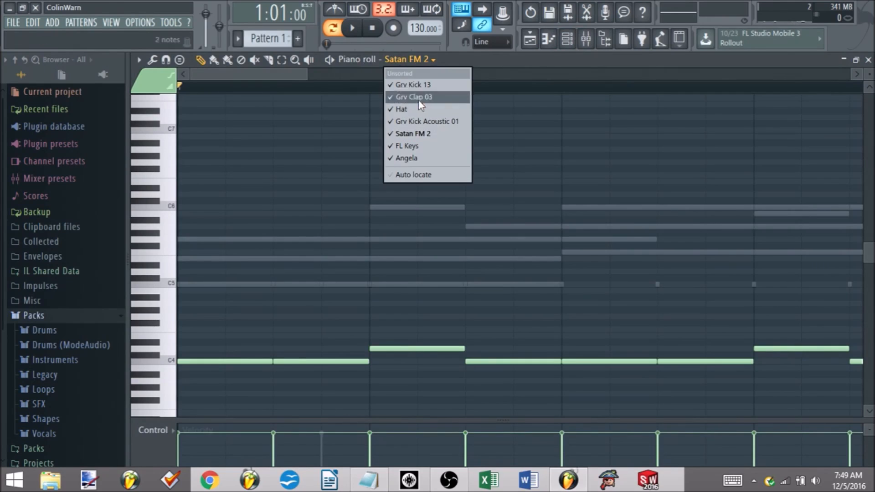
click(438, 150)
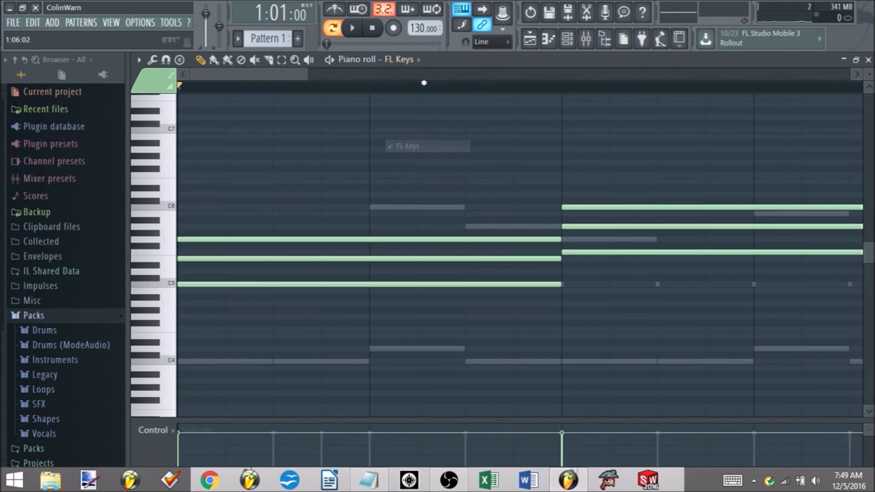
click(418, 60)
click(421, 157)
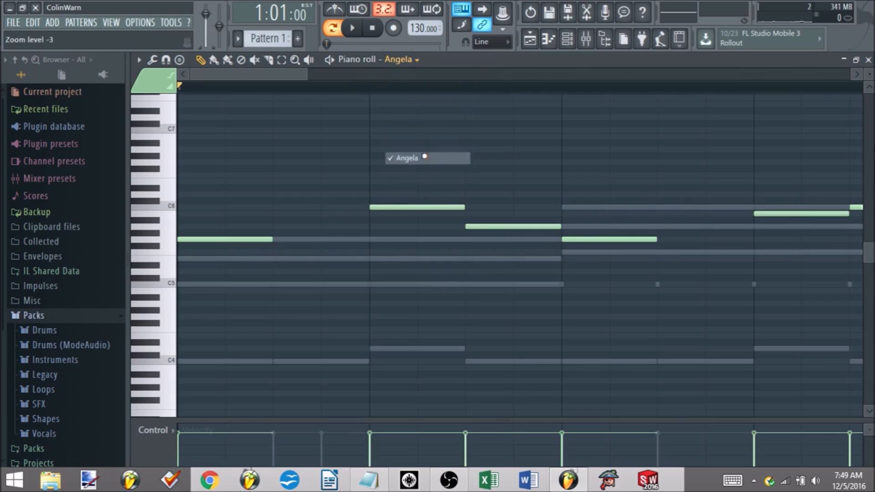
click(868, 59)
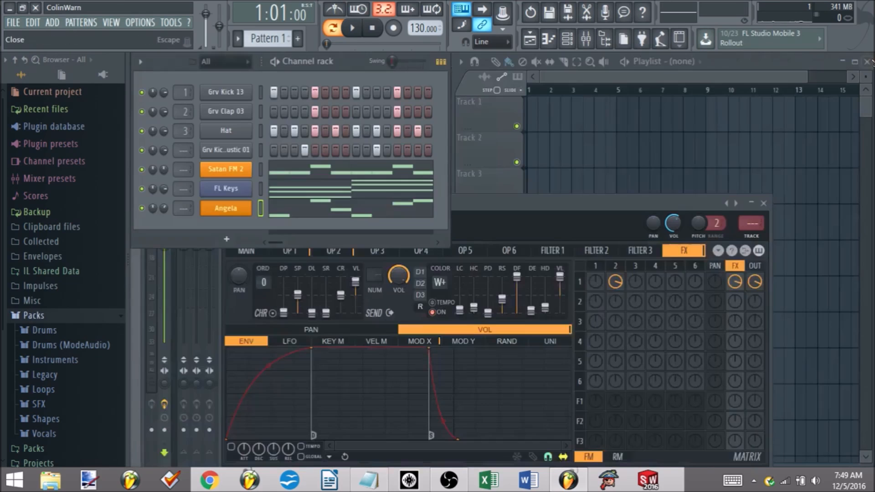
Try an F6 note at the bar's start in the Satan FM 2 piano roll, delete it and close the piano roll.
right_click(232, 171)
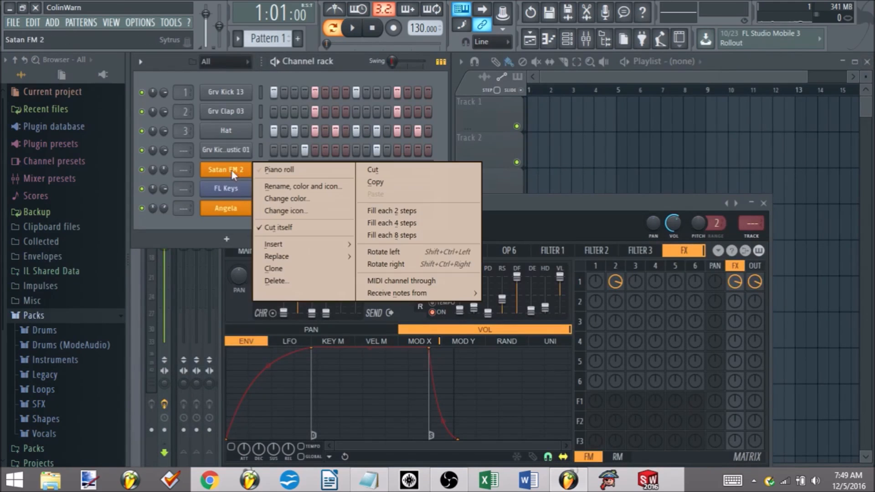
click(279, 170)
click(194, 175)
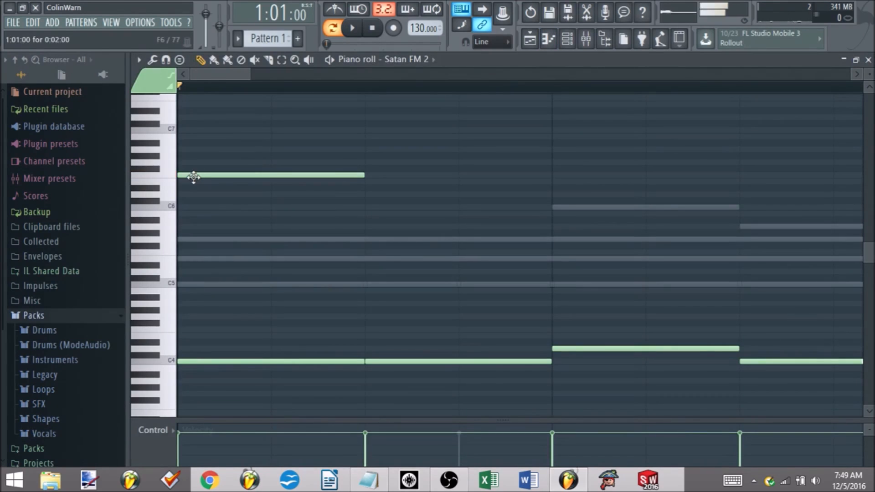
right_click(226, 175)
drag(551, 361, 542, 389)
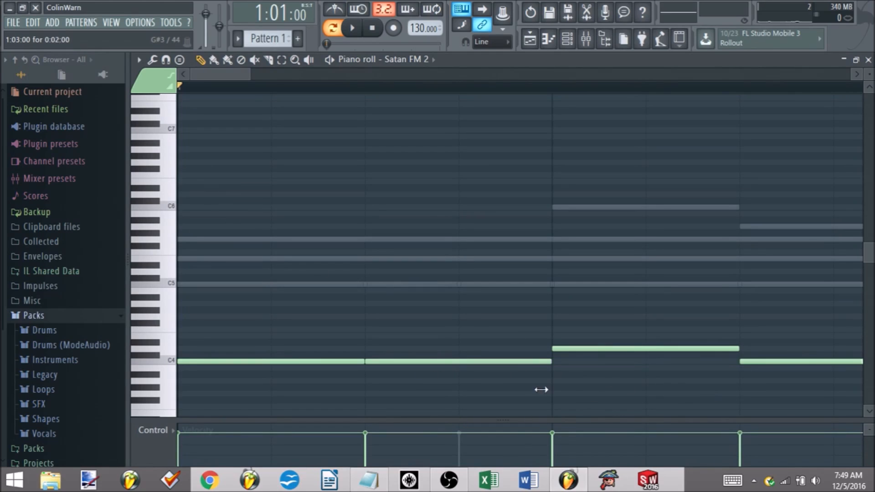
click(868, 60)
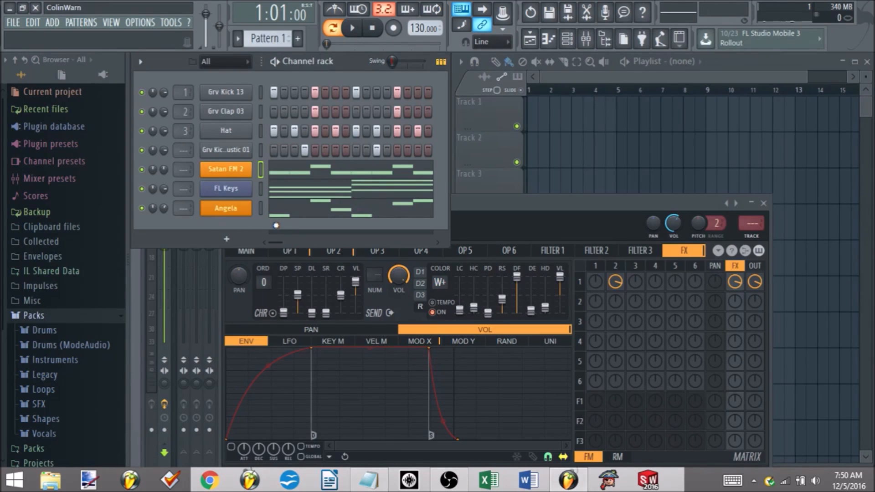
View the FL Keys chords in the piano roll and close it.
right_click(254, 186)
click(258, 189)
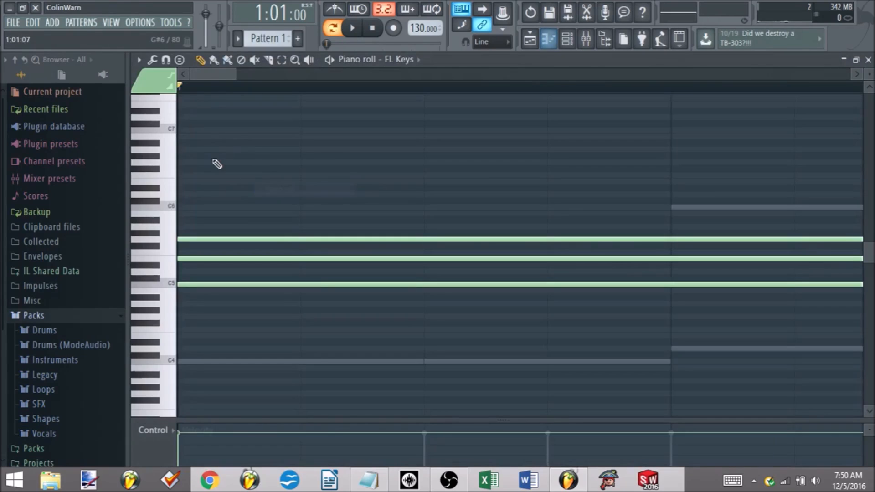
click(868, 59)
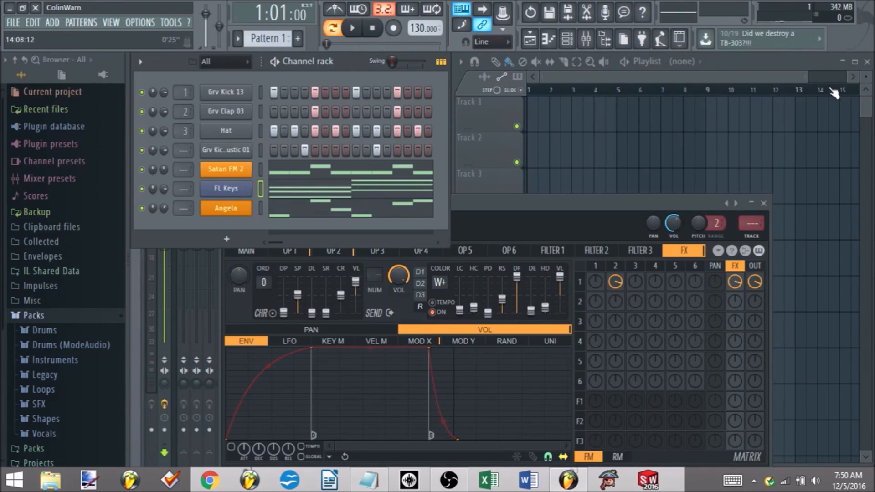
Bring the playlist to the front with its timeline zoomed out to about 19 bars.
drag(807, 78, 816, 78)
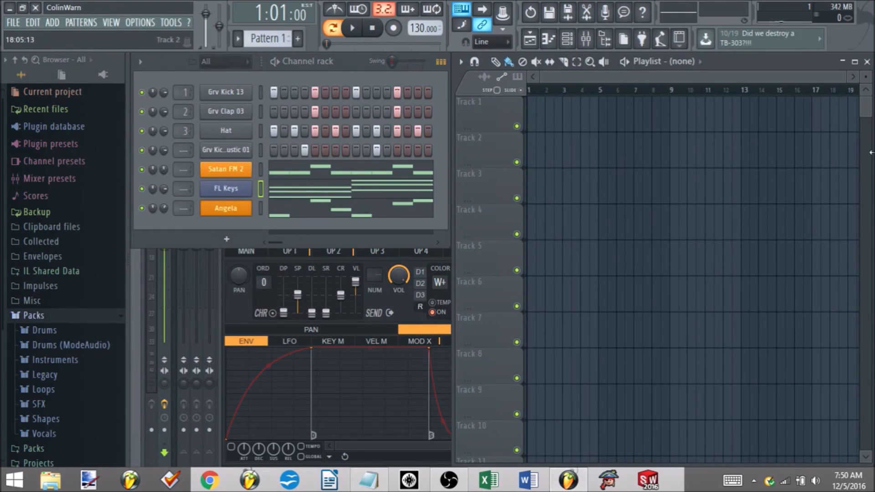